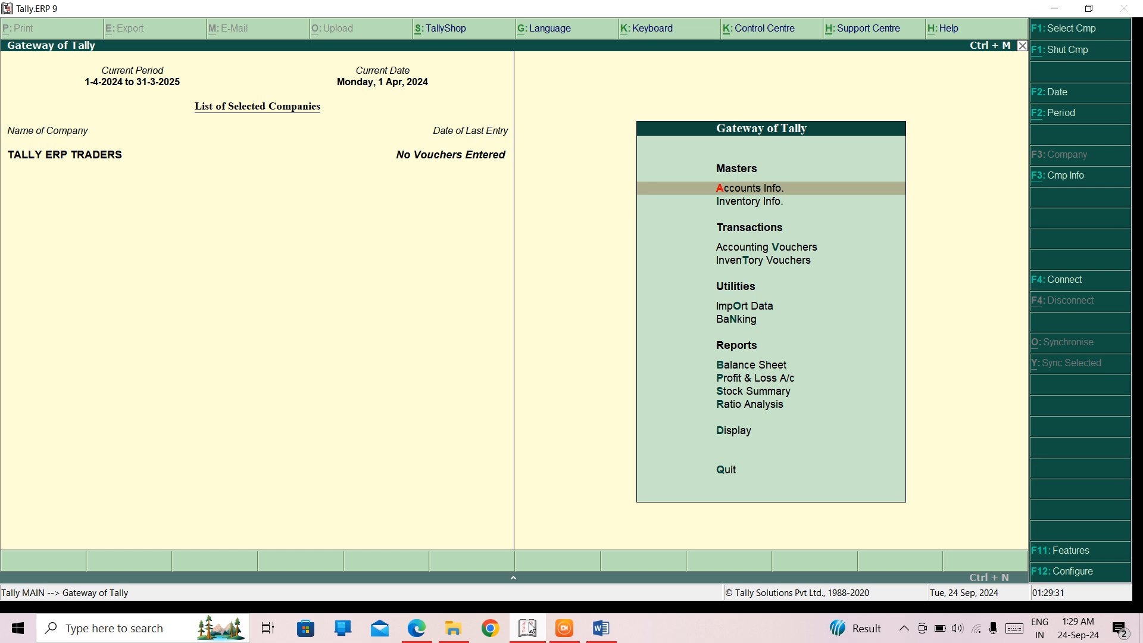
- Open Accounting Vouchers to view the payment voucher creation screen and available voucher types, and return to the Gateway of Tally
key(Down)
key(Down)
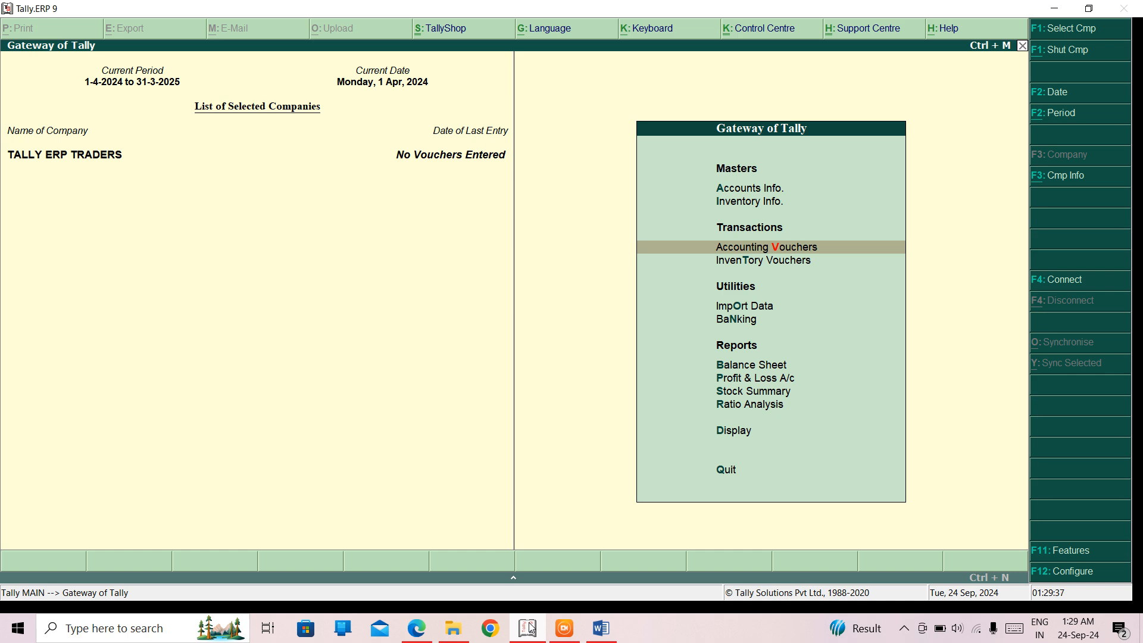
key(Return)
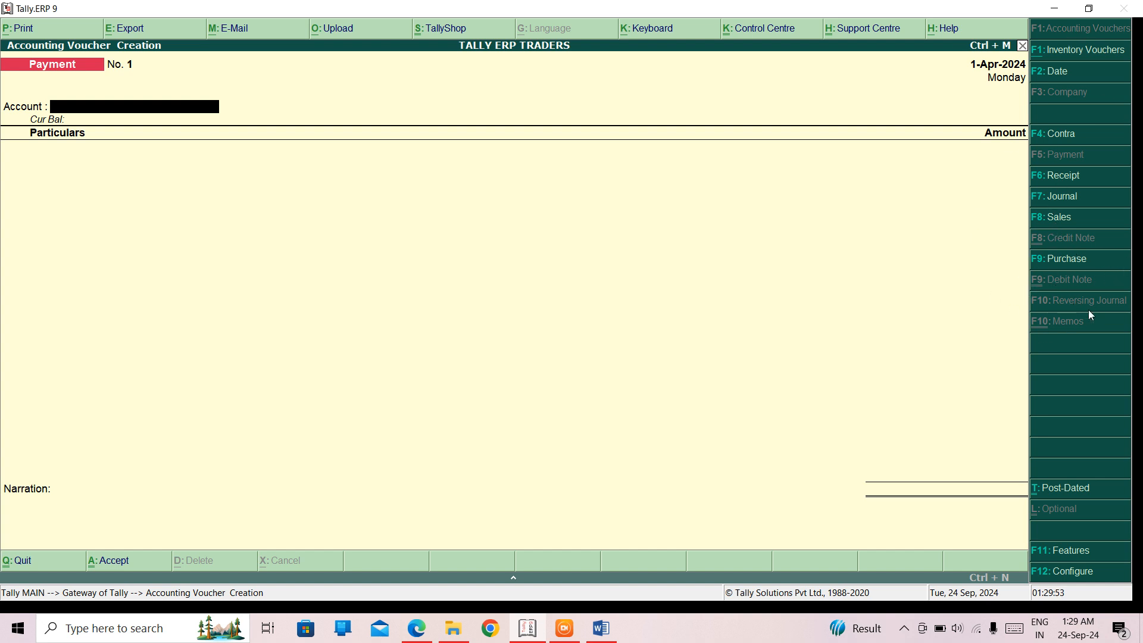
key(Escape)
key(y)
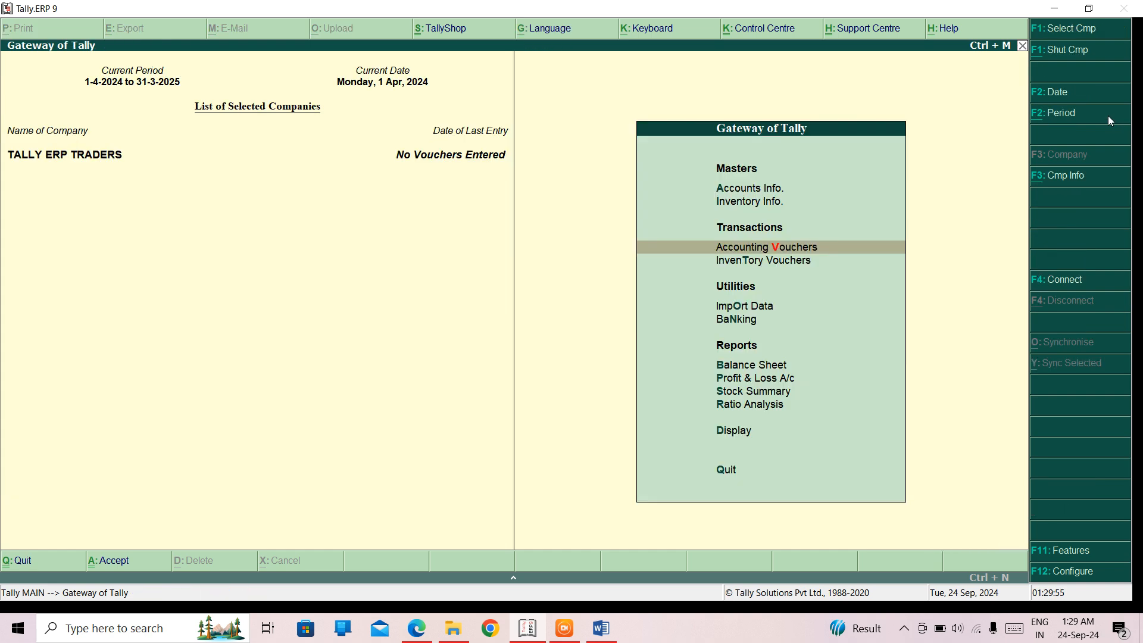
- Open Inventory Vouchers to view the stock journal creation screen, and return to the Gateway of Tally
key(Down)
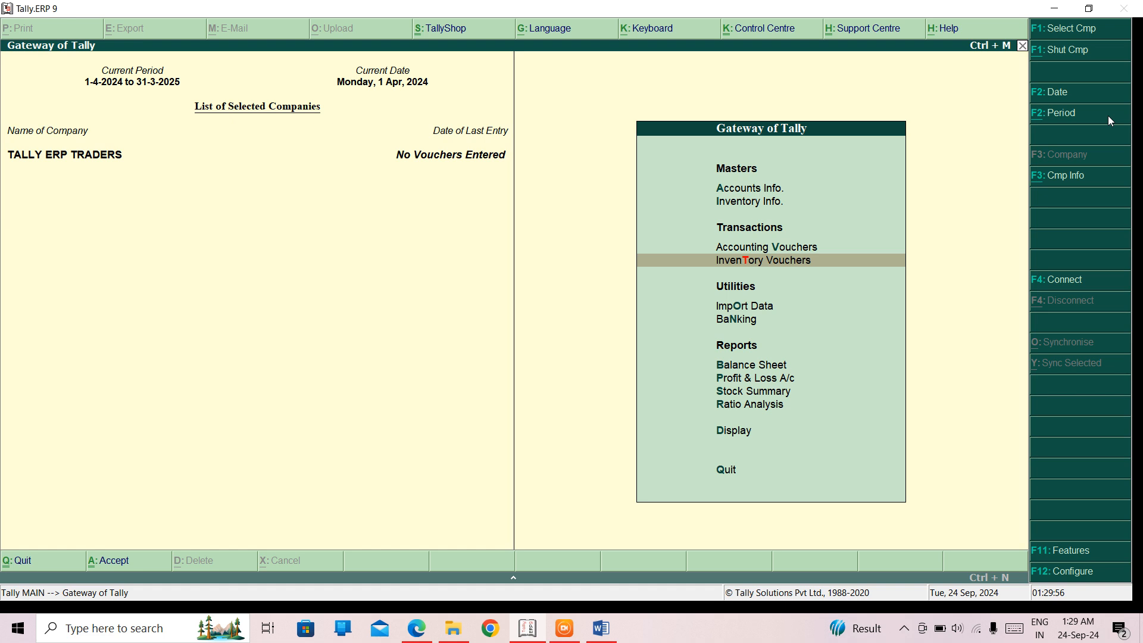
key(Return)
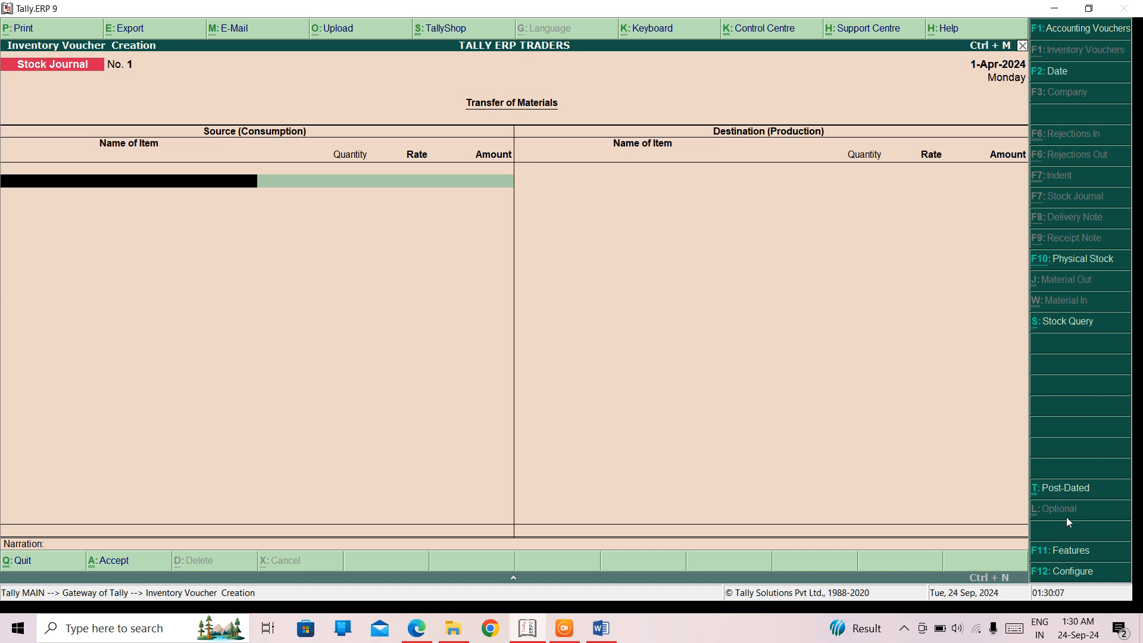
key(Escape)
key(Return)
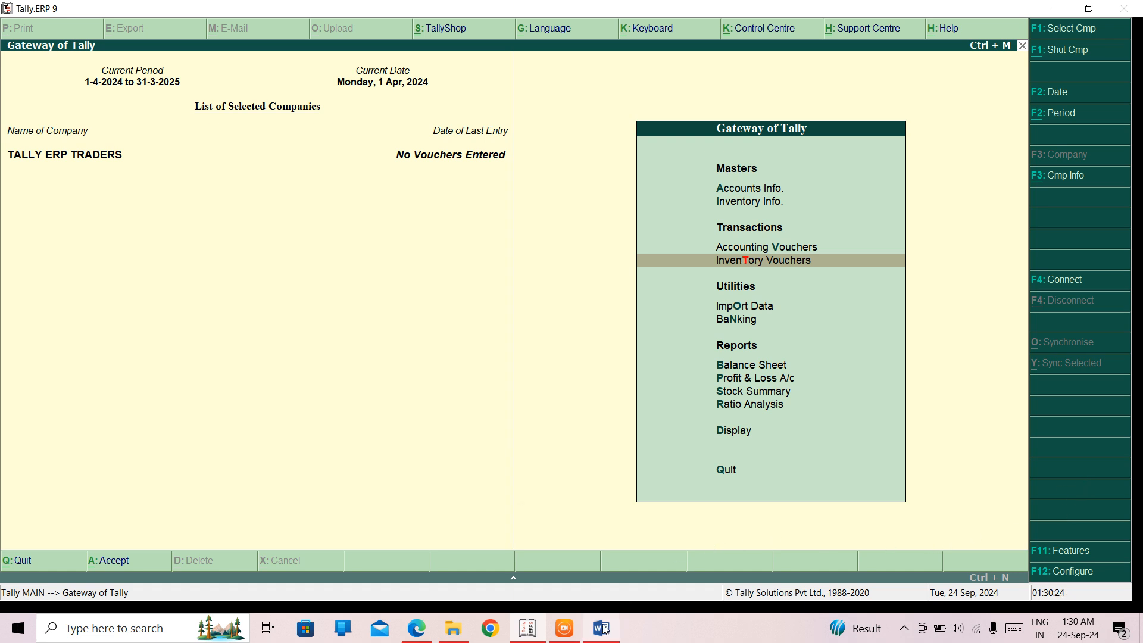
- Switch to Word, dismiss the activation wizard, and open the recent document TALLY ERP 9 NOTES
mouse_move(605, 630)
click(601, 595)
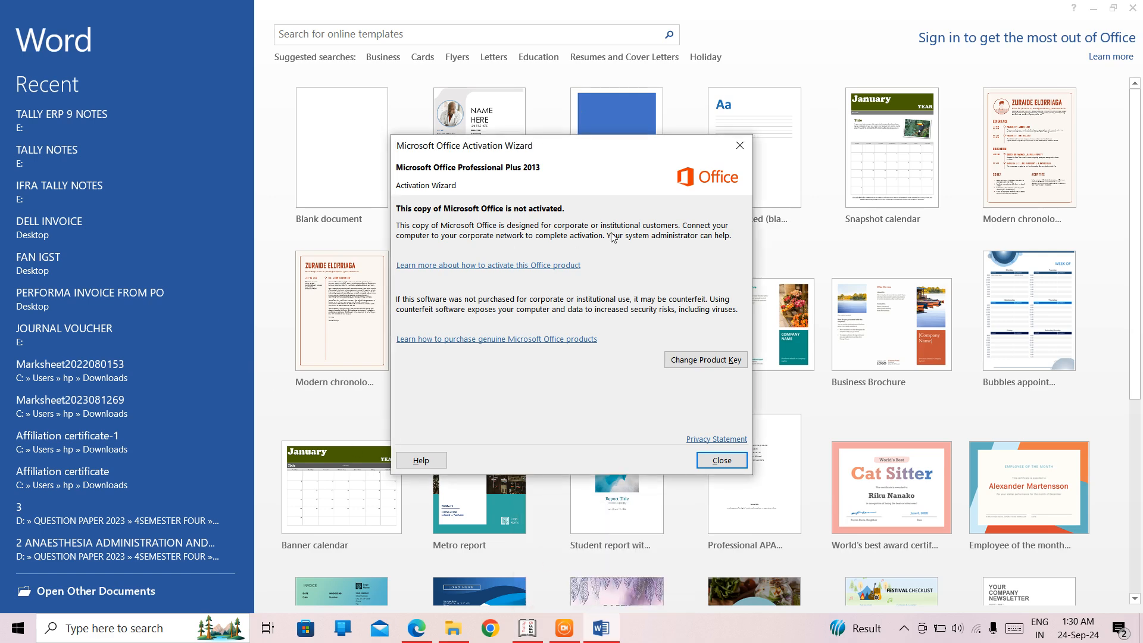
click(738, 153)
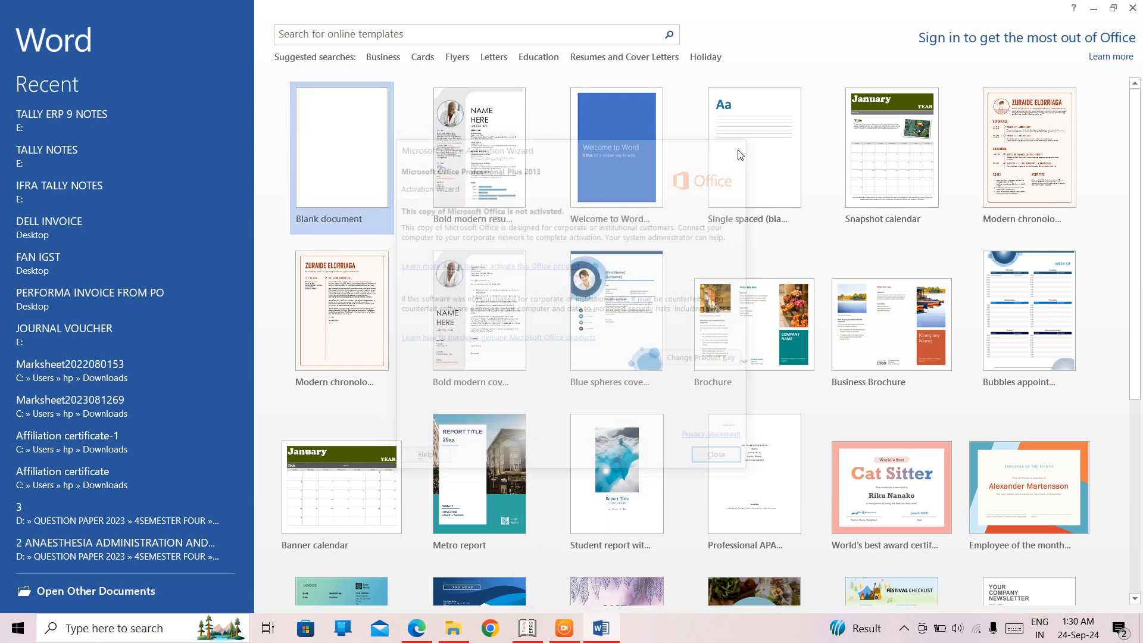
click(75, 115)
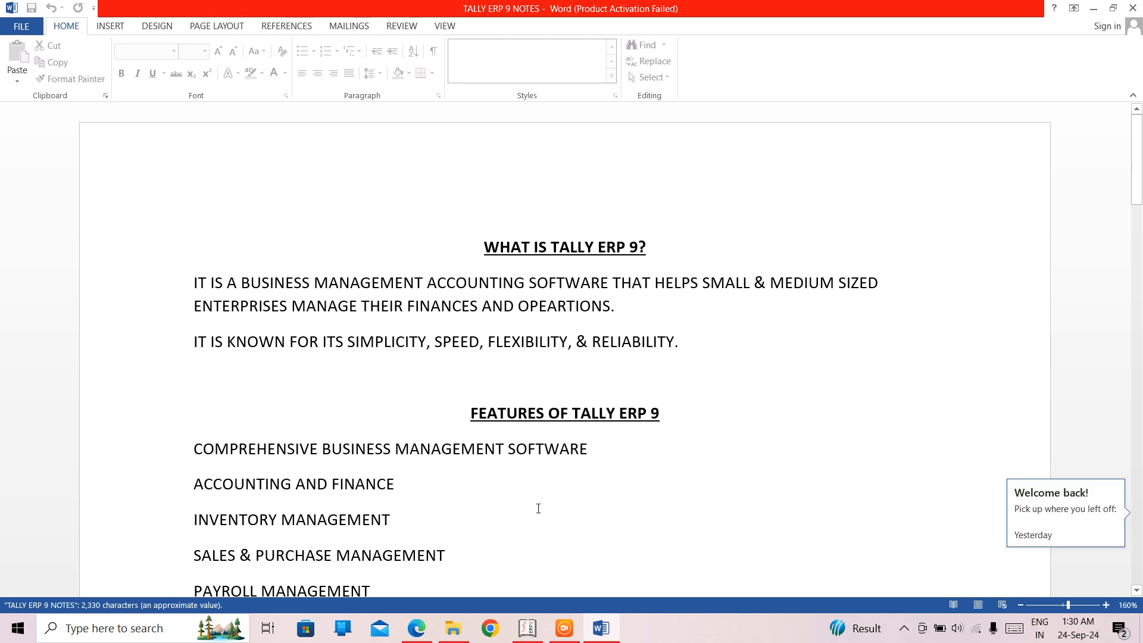
- Start a new paragraph after the nominal accounts examples at the end of the notes
key(Down)
key(Down)
key(Down)
key(Down)
key(Down)
key(Down)
key(Down)
key(Down)
key(Down)
key(Down)
key(Down)
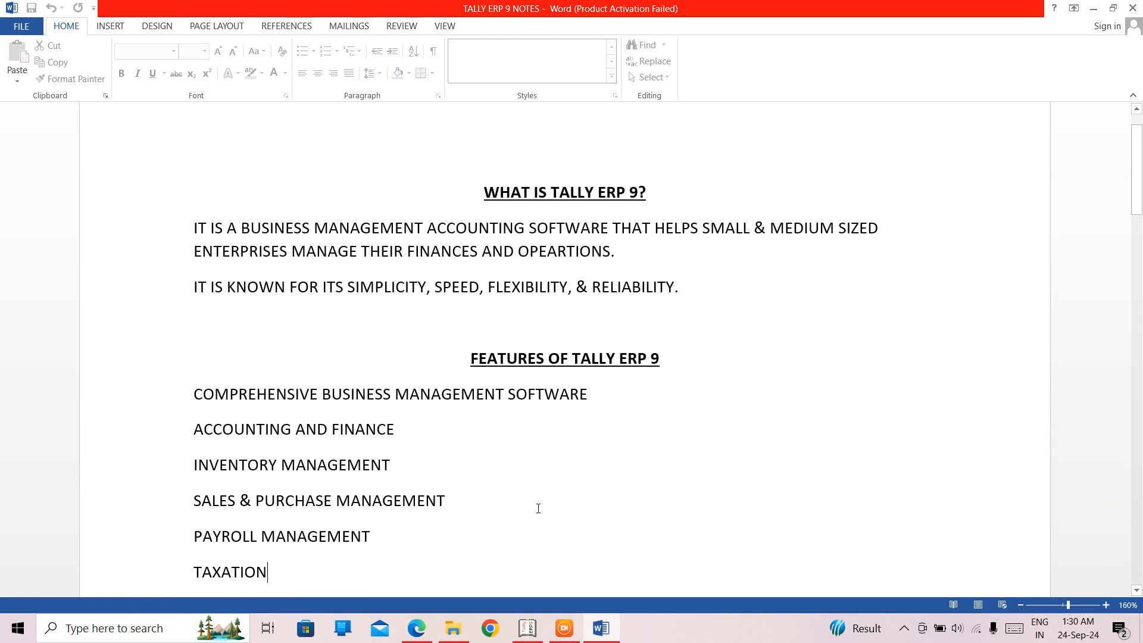
key(Down)
key(Down)
key(Down)
key(Down)
key(Down)
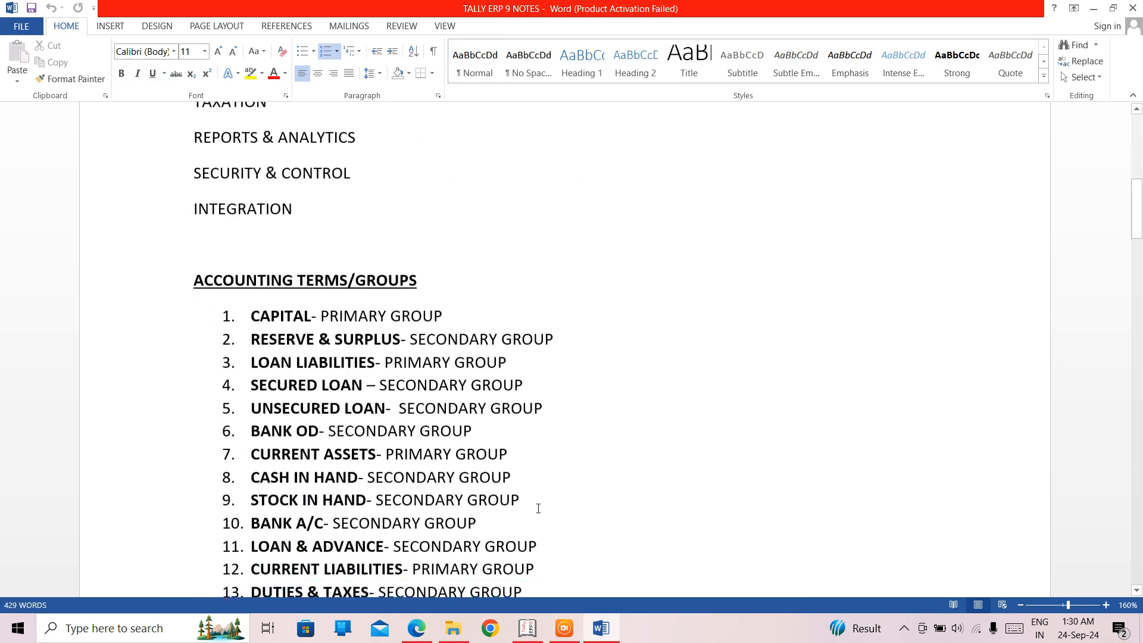
scroll(539, 508, down, 12)
scroll(538, 508, down, 10)
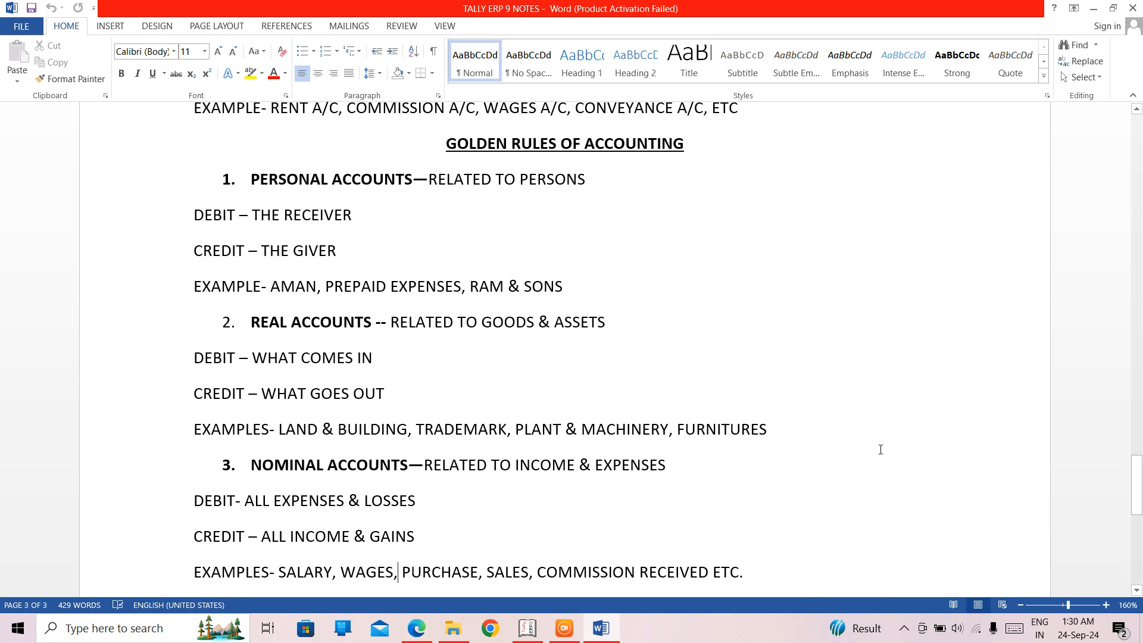
drag(1141, 473, 1141, 536)
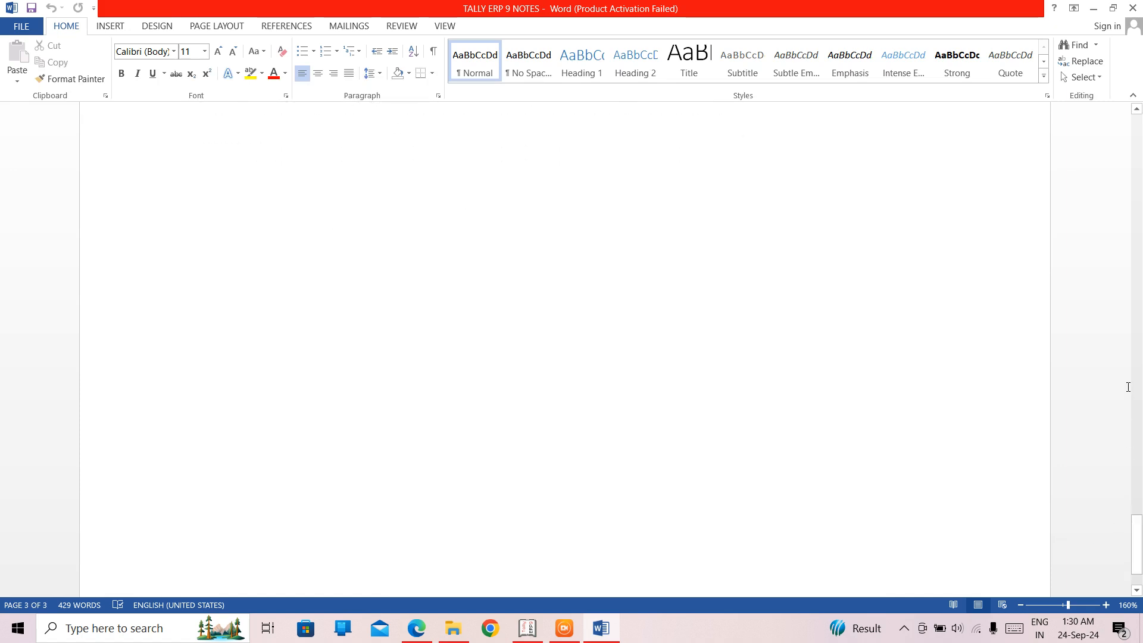
click(1136, 109)
click(1136, 110)
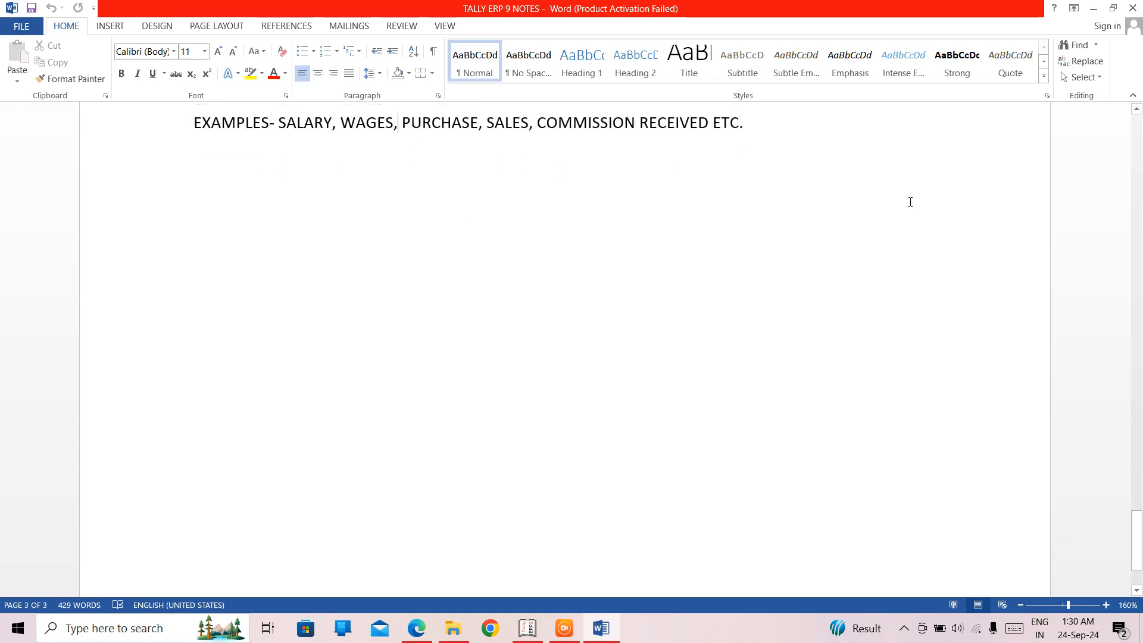
click(848, 133)
key(Return)
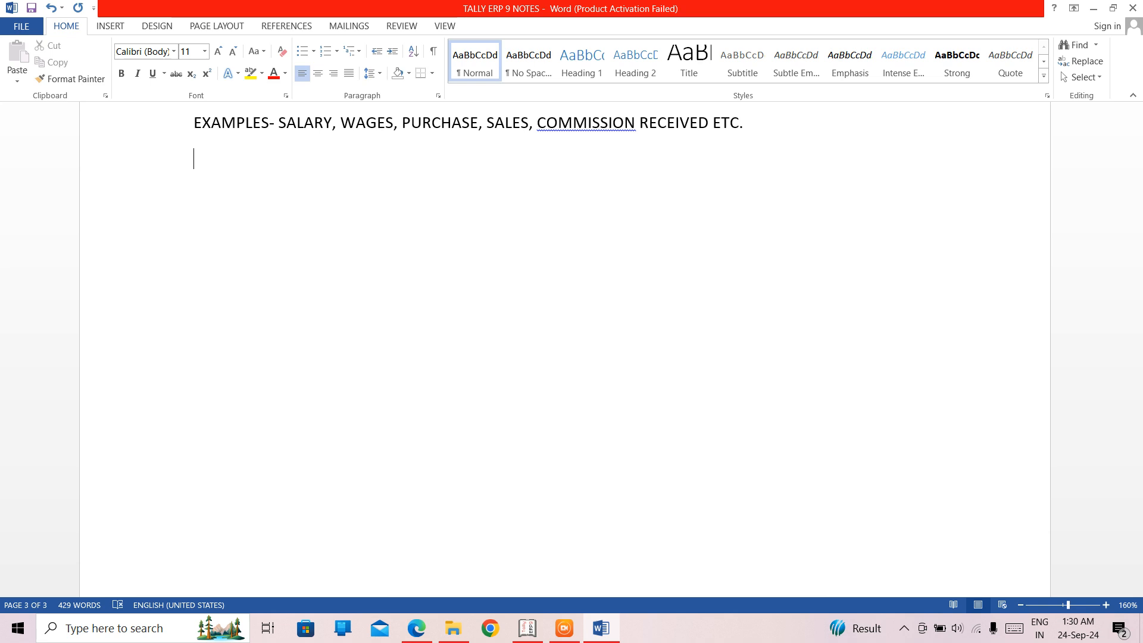
- Add the centred, bold, underlined heading "WHAT IS VOUCHER & ITS TYPES" on the new line
key(ctrl+b)
key(ctrl+e)
key(ctrl+u)
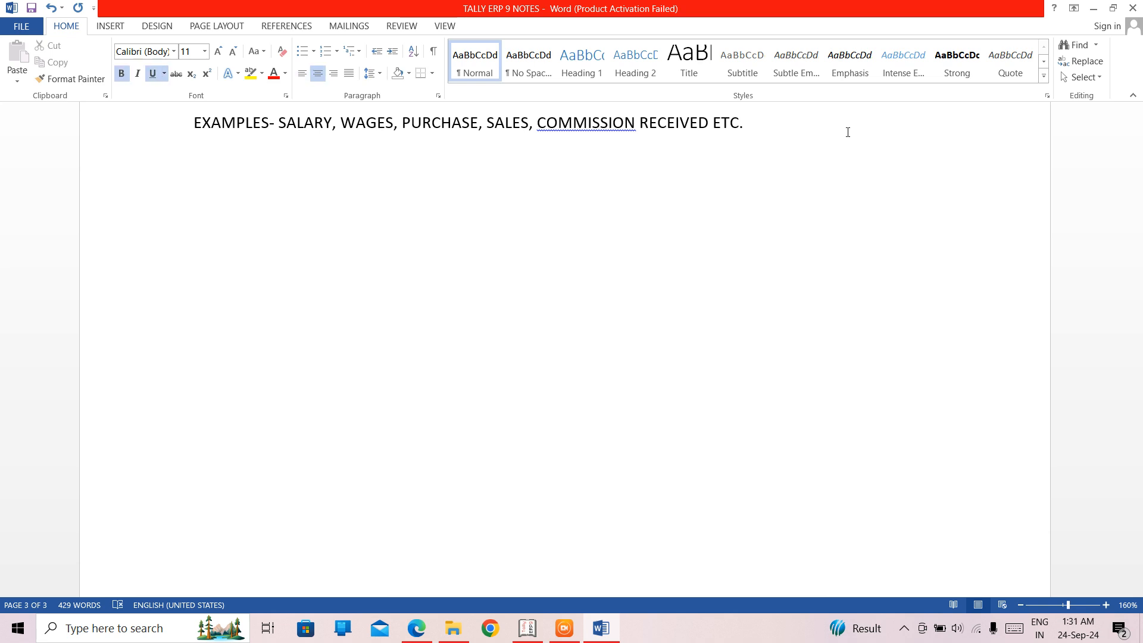
text(WHAT IS V)
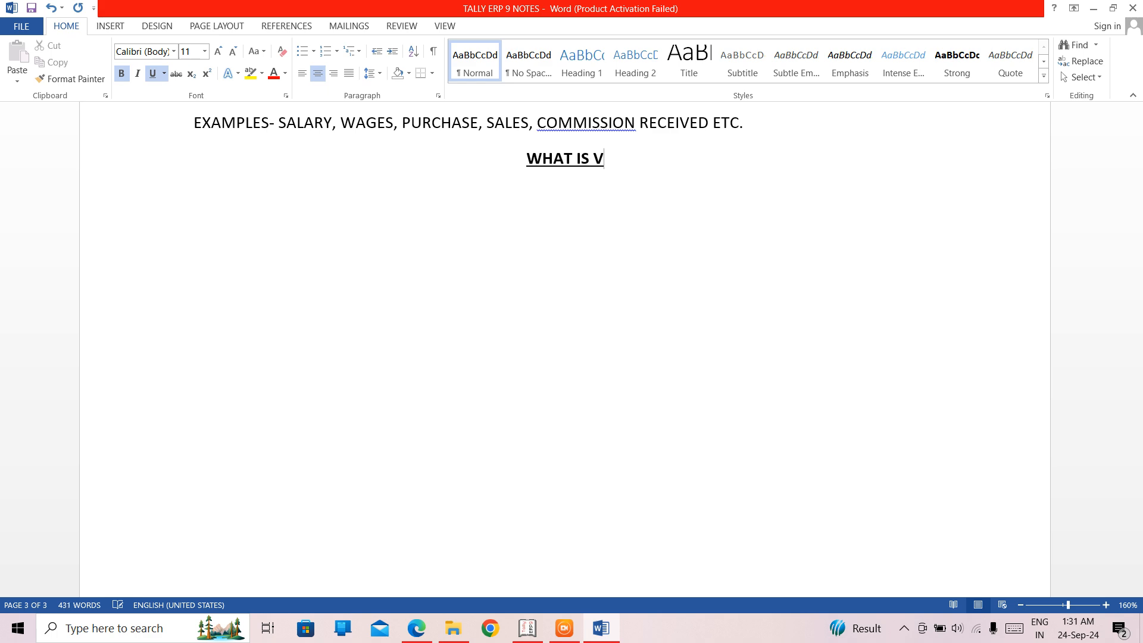
text(OUCHER &)
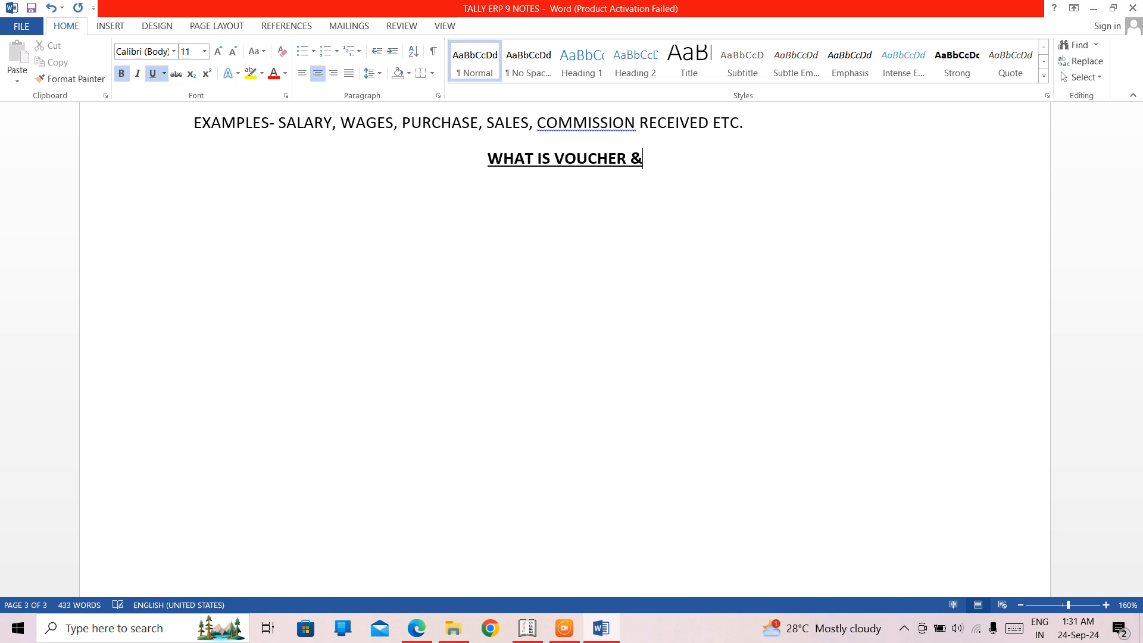
text( ITS TYPES)
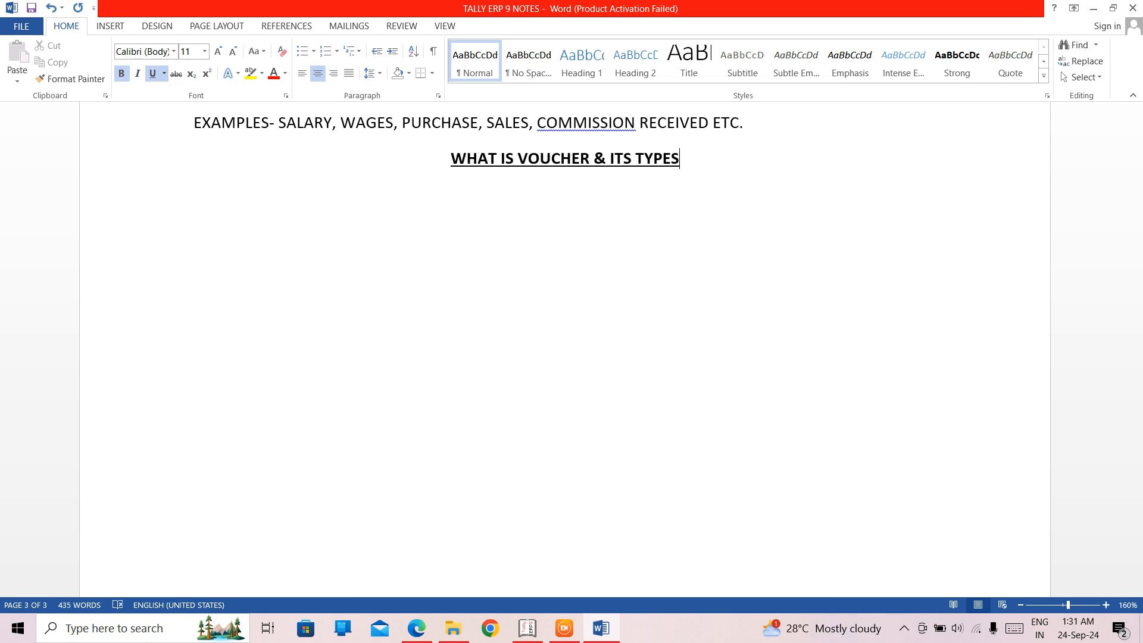
- Below the heading, write in plain left-aligned text "A VOUCHER IS A DOCUMENT THAT CONTAINS DETAILS OF FINANCIAL TRANSACTION"
key(Return)
key(ctrl+l)
key(ctrl+b)
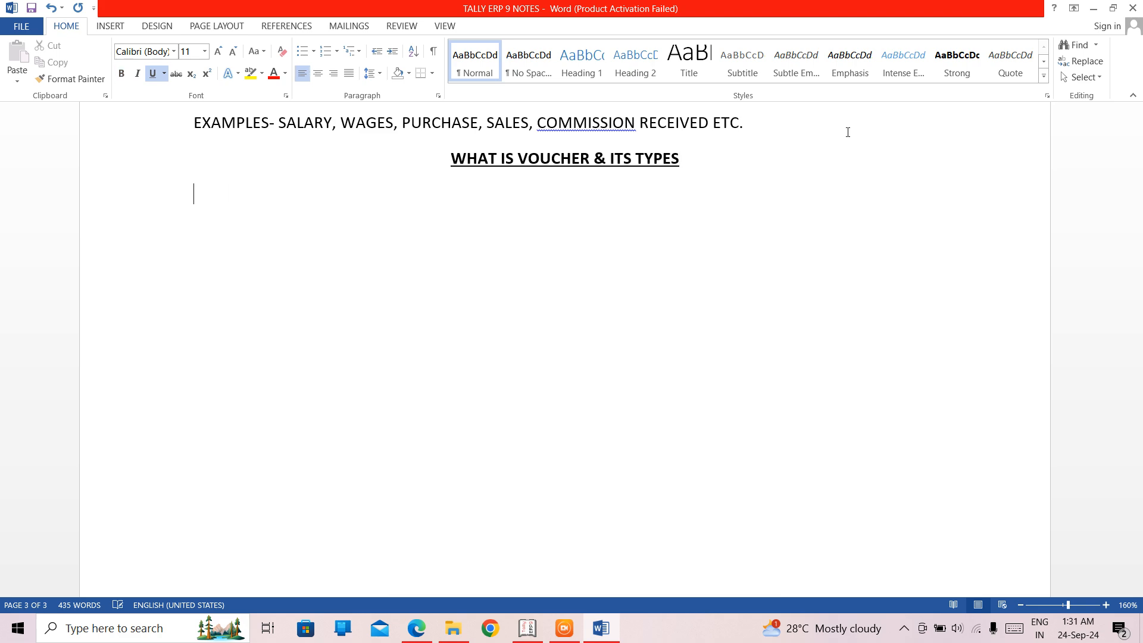
key(ctrl+u)
text(A VOU)
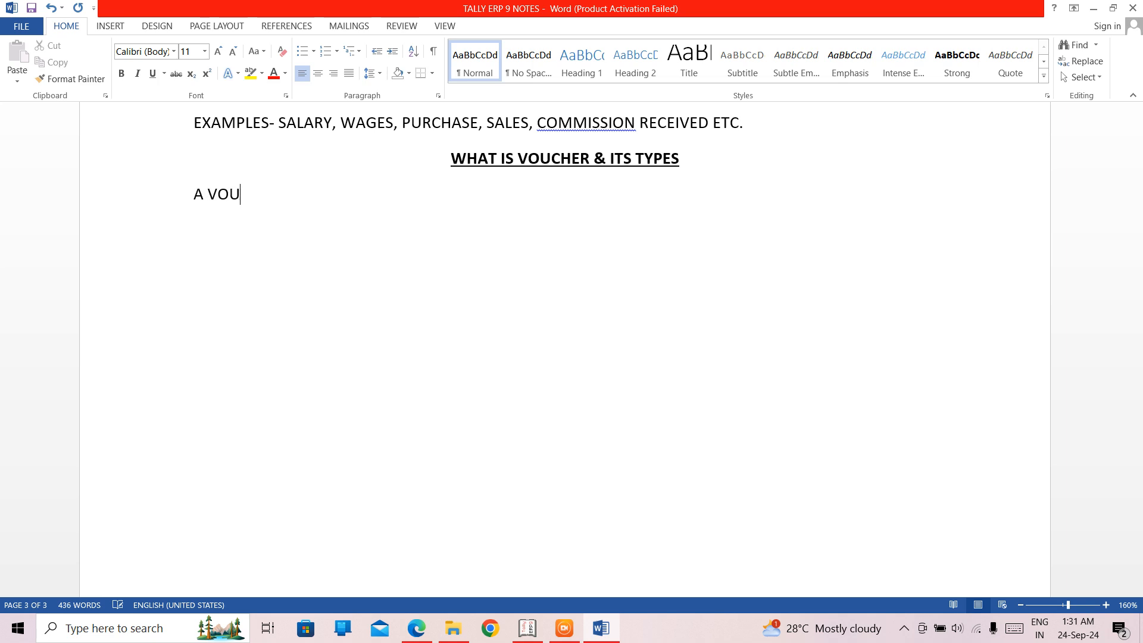
text(CHER IS)
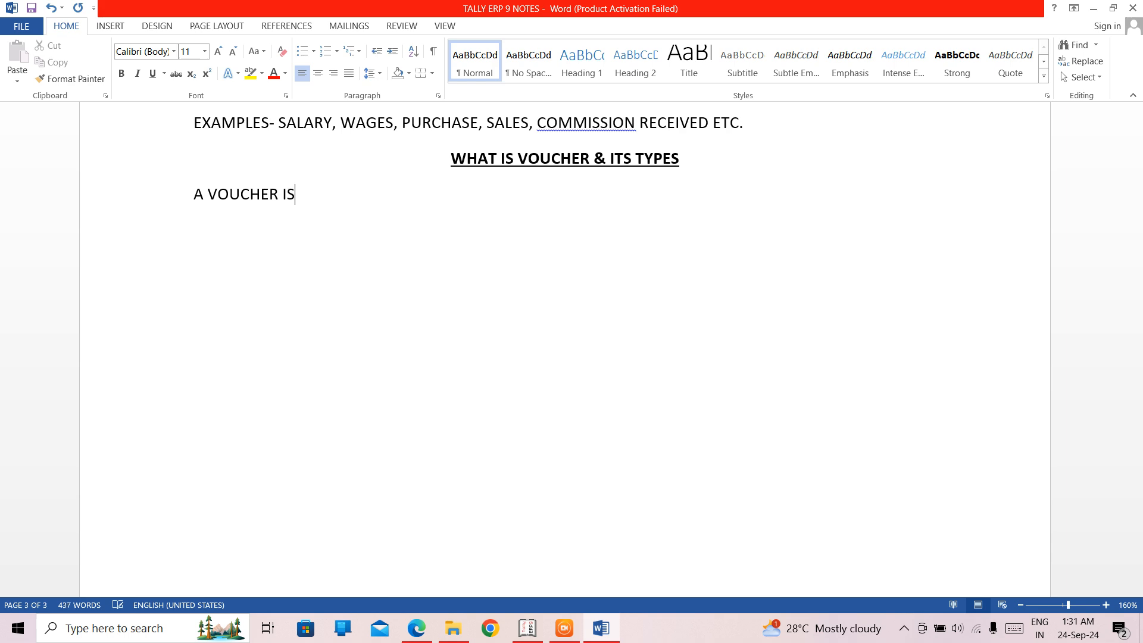
text( A DOCUM)
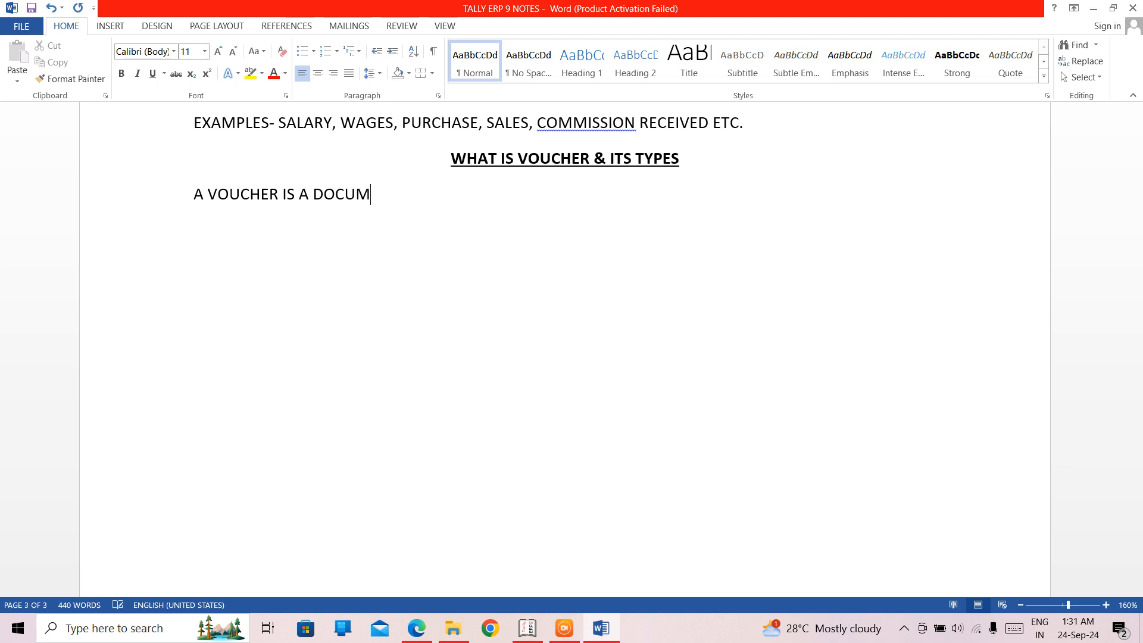
text(ENT THA)
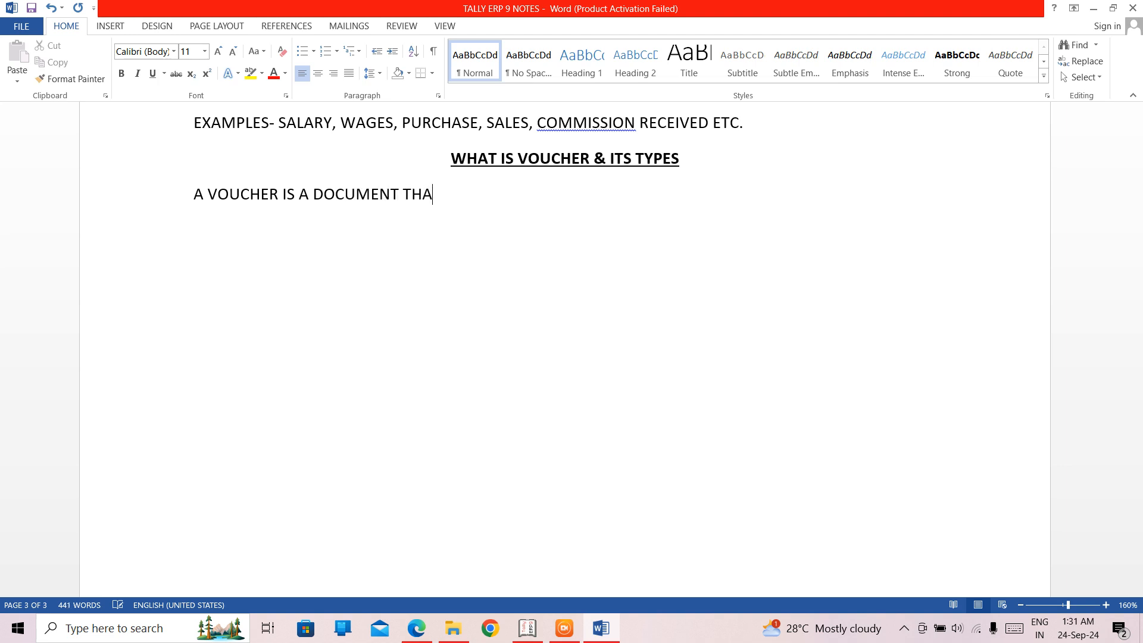
text(T CONTAINS DETA)
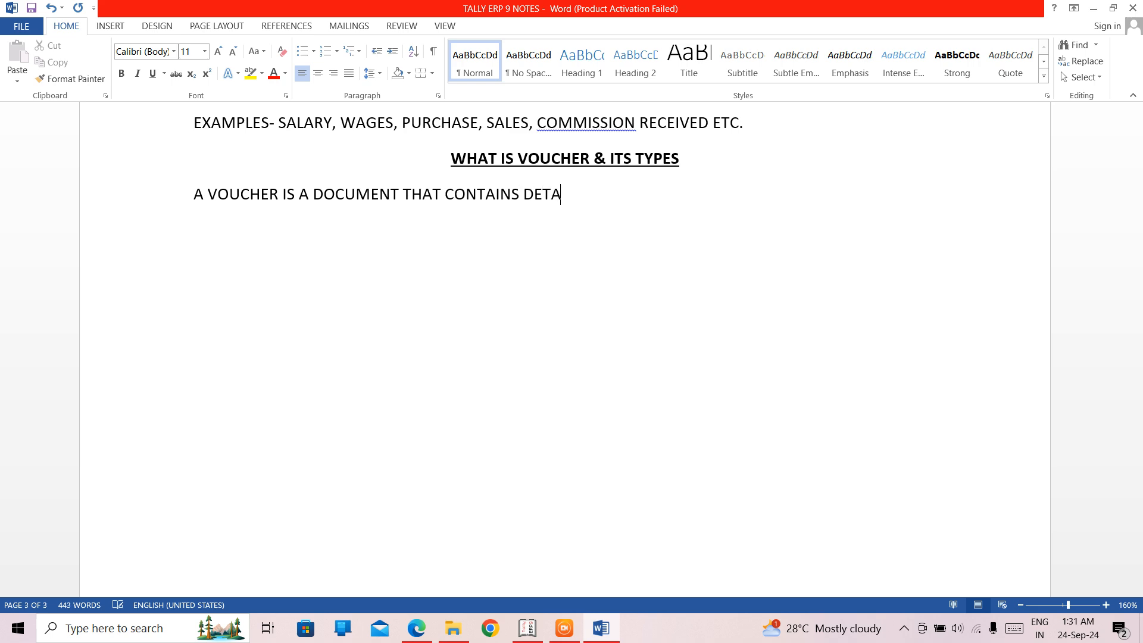
text(ILS O)
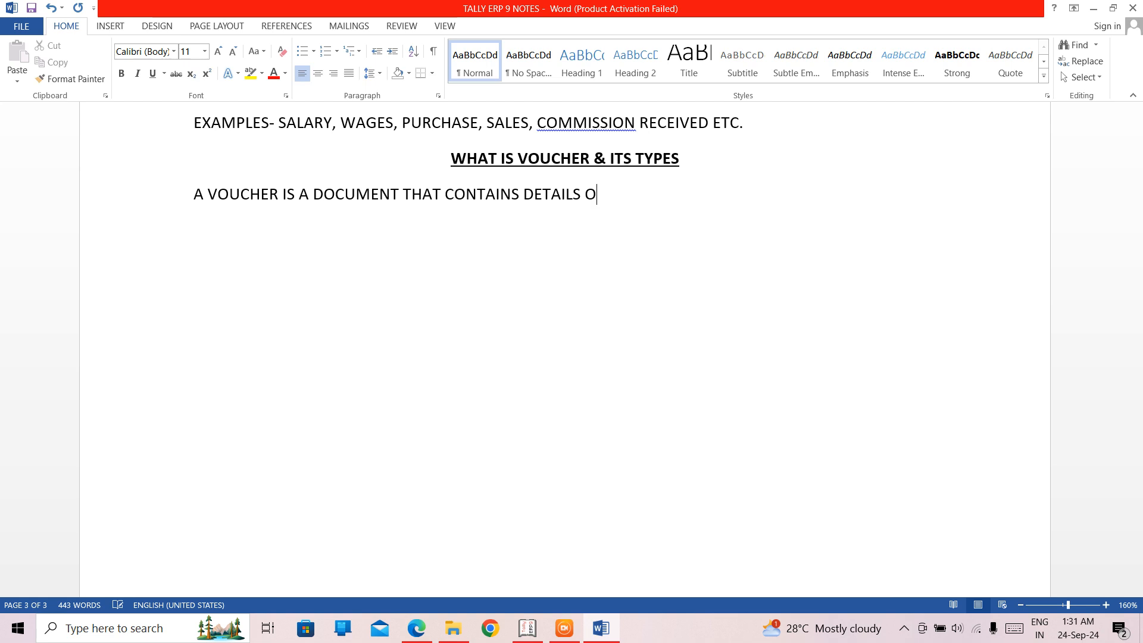
text(F FINANCIAL)
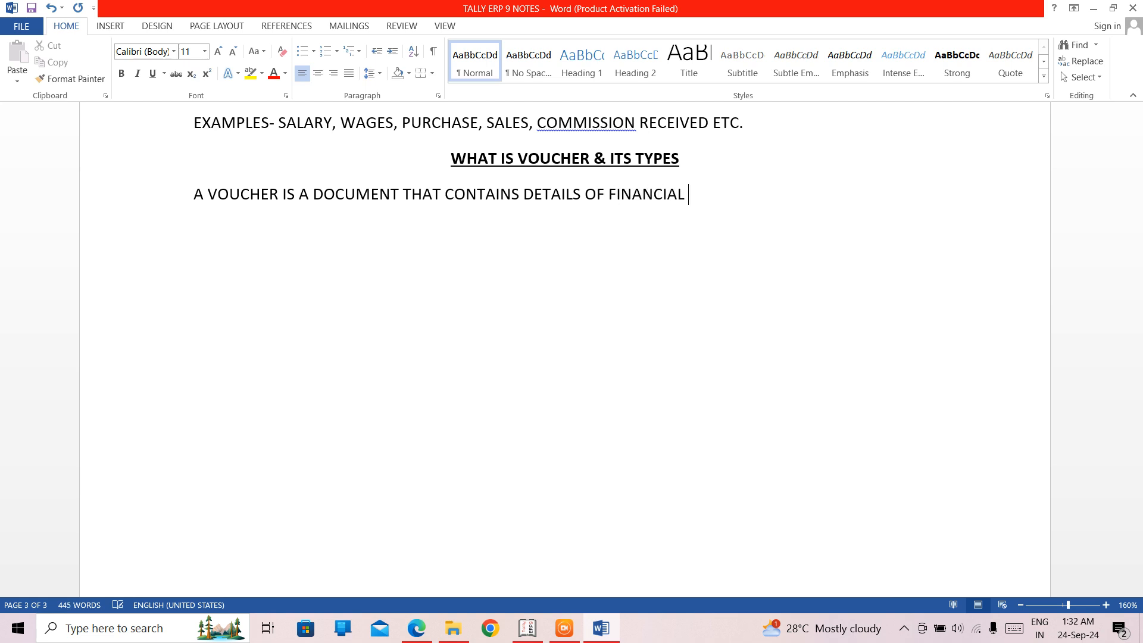
text( TRANSACTION)
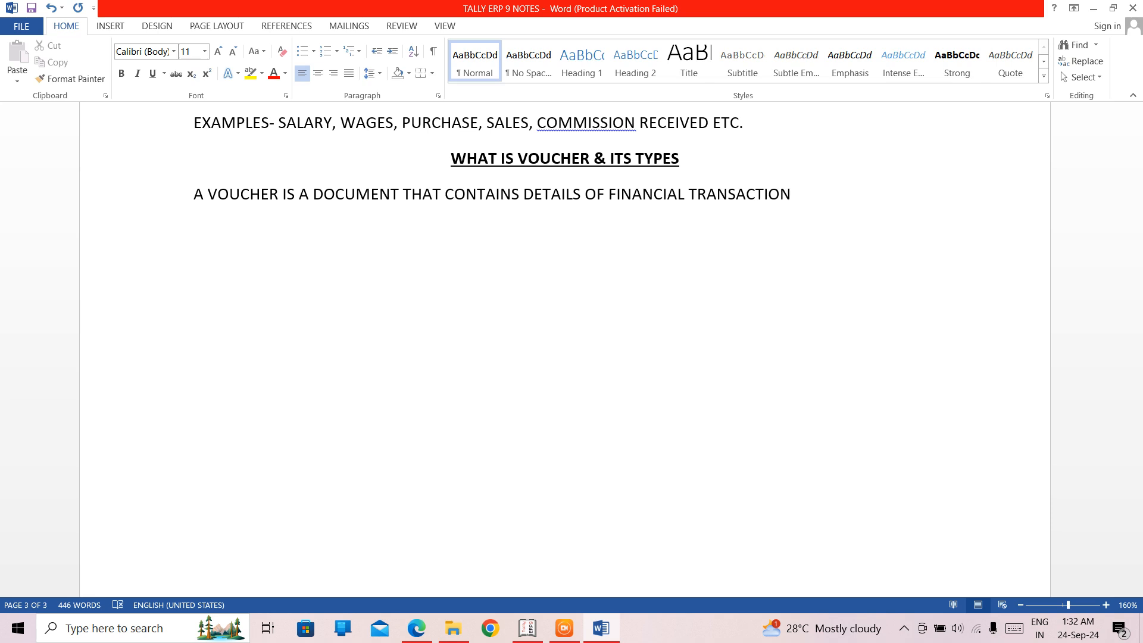
- Extend the voucher definition with ", SUCH AS PUCHASE OF GOODS OR SERVICES"
text(, SUCH AS PUCHAS)
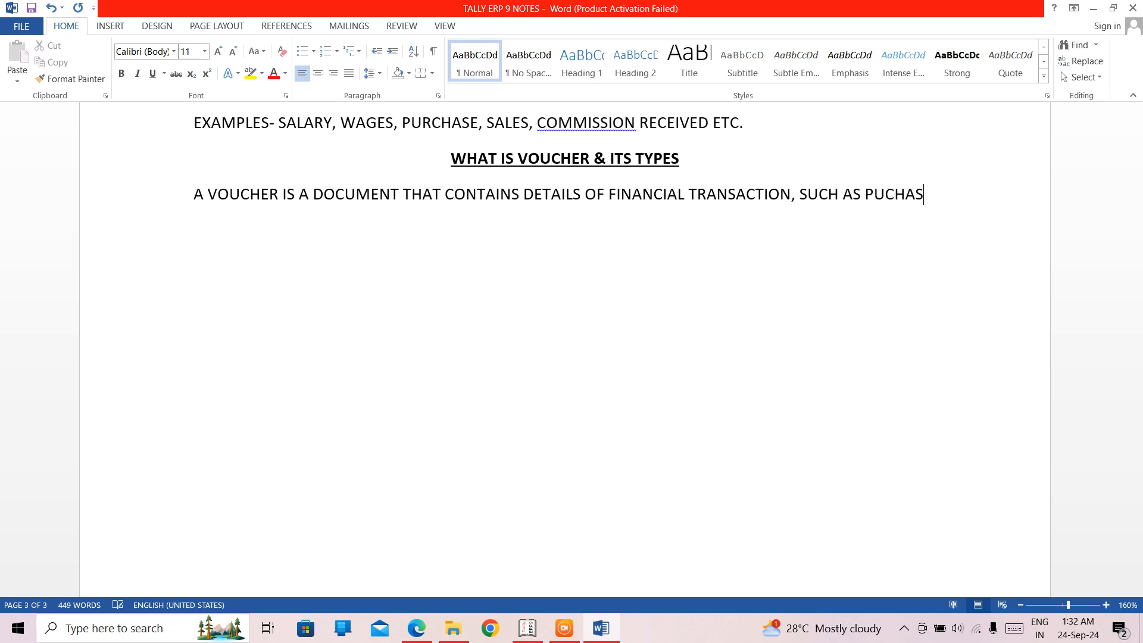
text(E OF GOODS )
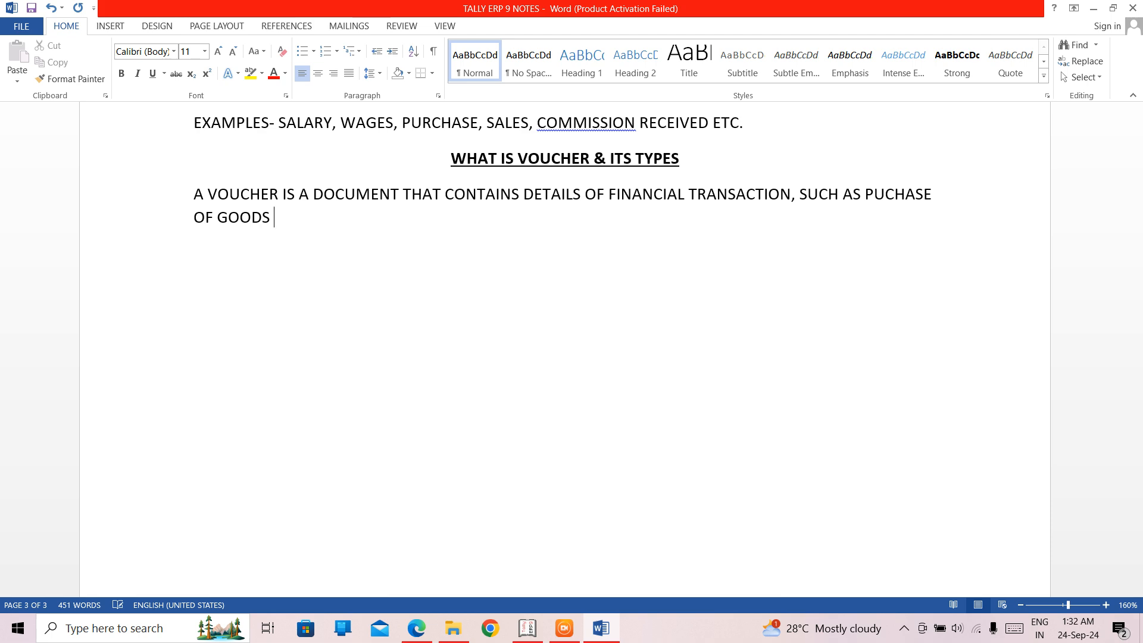
text(OR SERVICE)
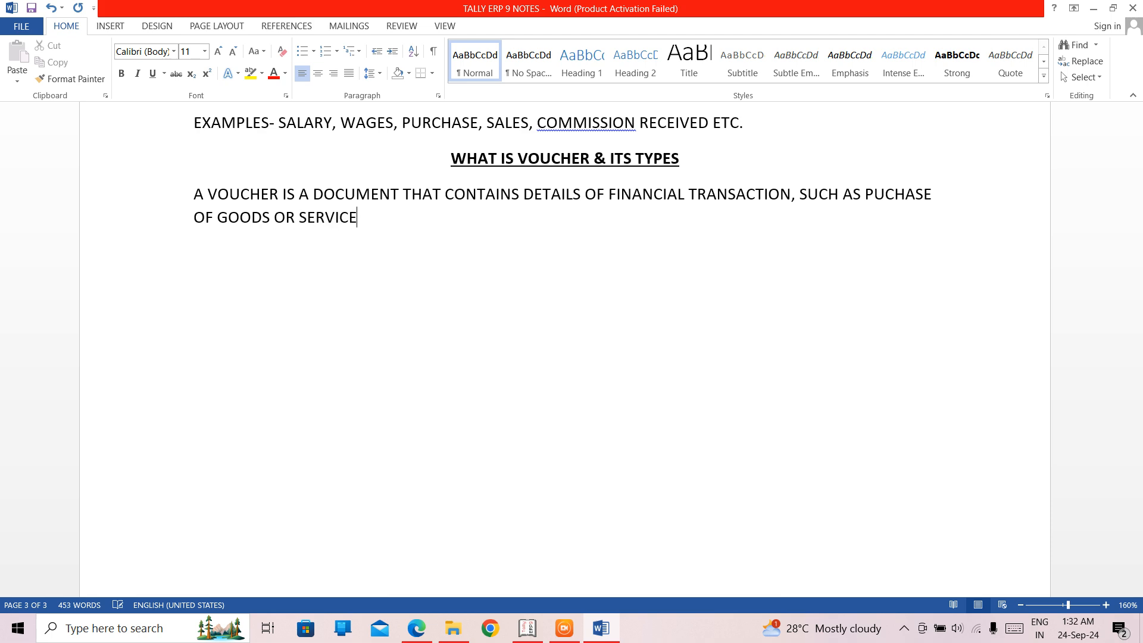
text(S)
- Switch to Tally.ERP 9 and view the Balance Sheet report, looking through its liability groups before returning to the Gateway
click(527, 629)
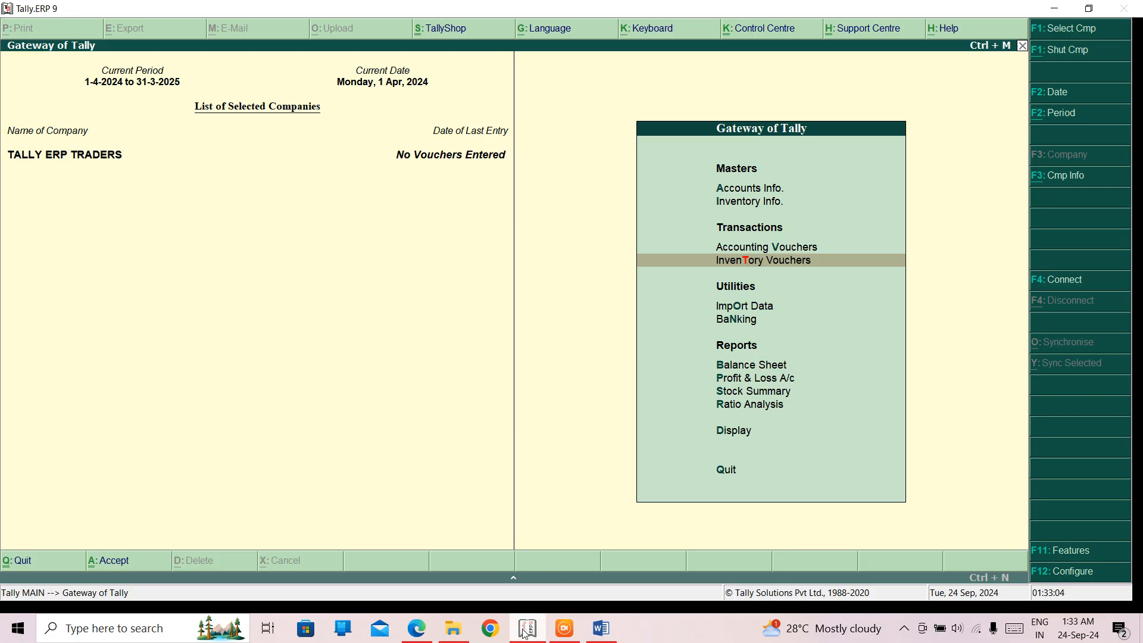
key(Down)
key(Down)
key(Down)
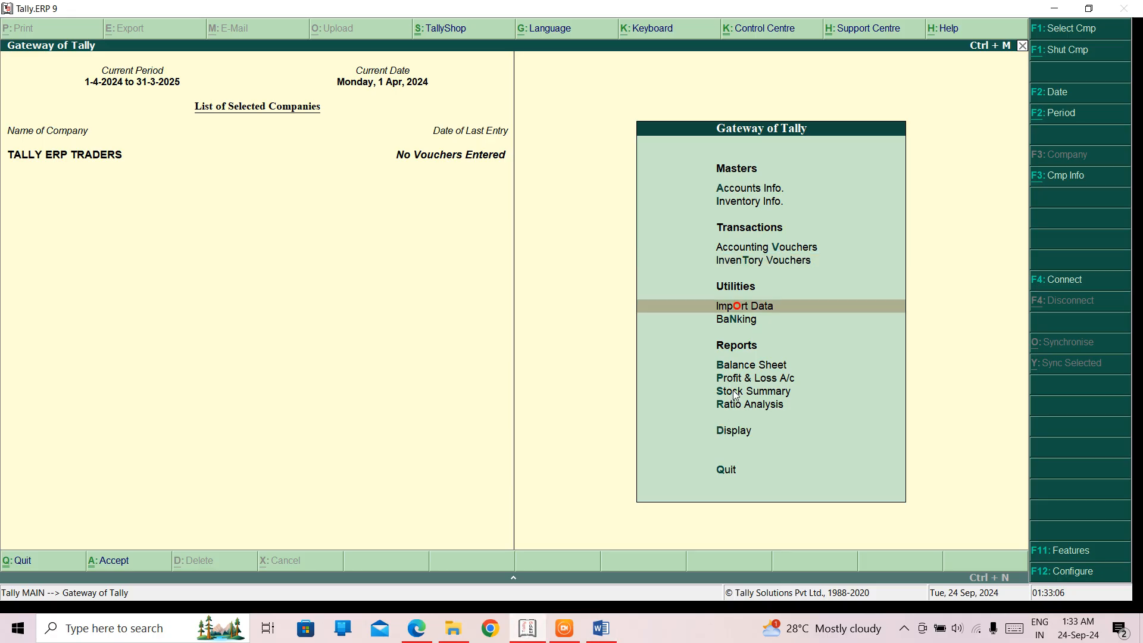
key(Up)
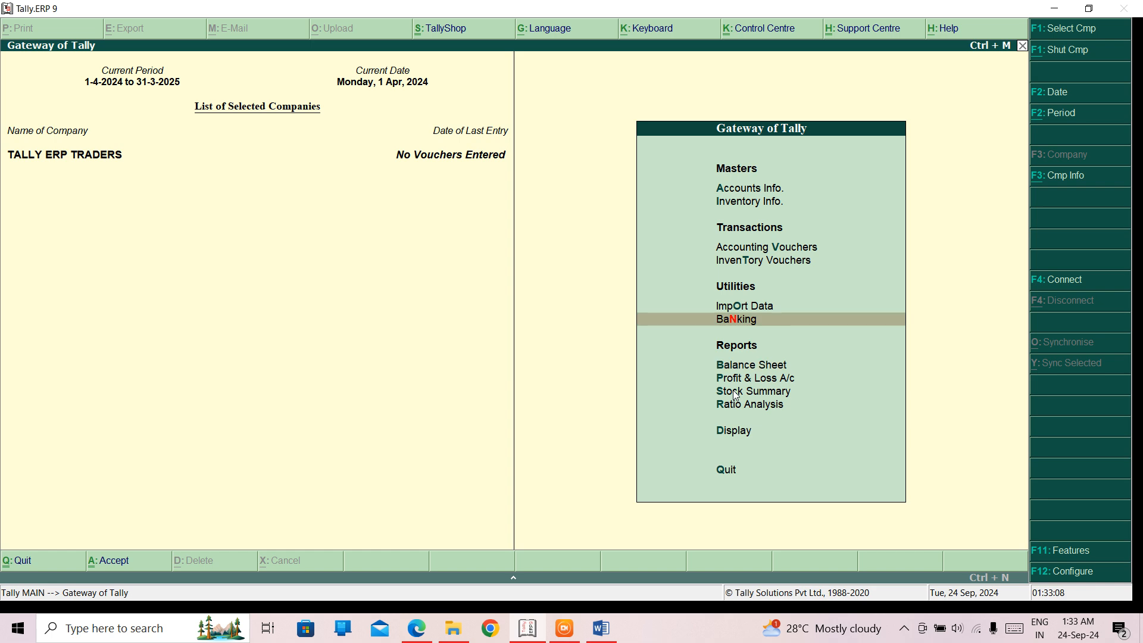
key(Down)
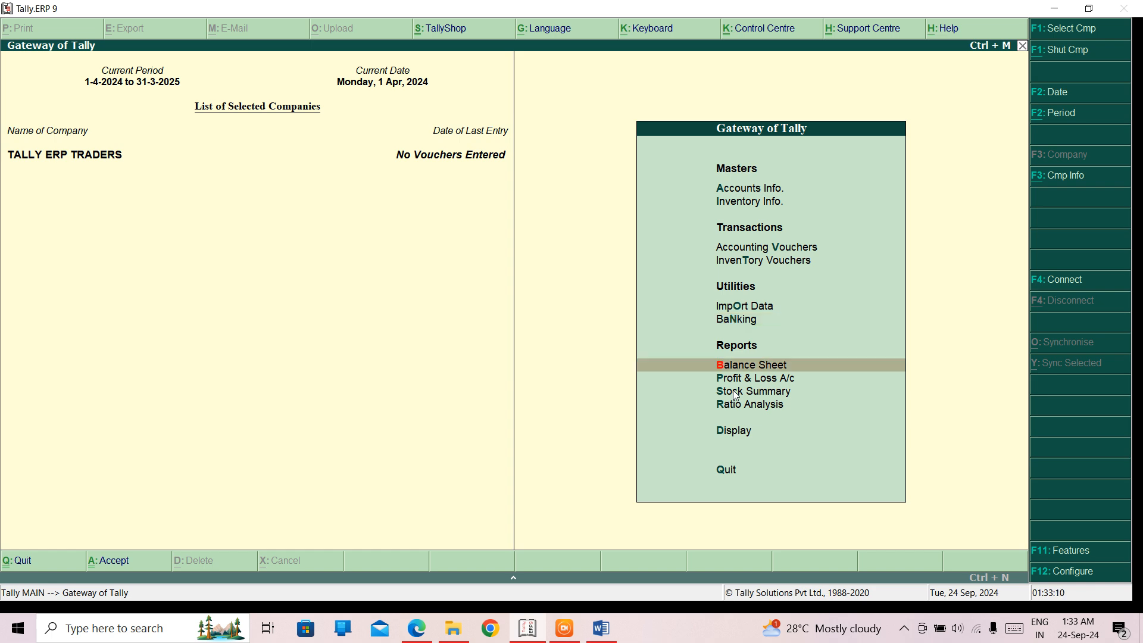
key(Return)
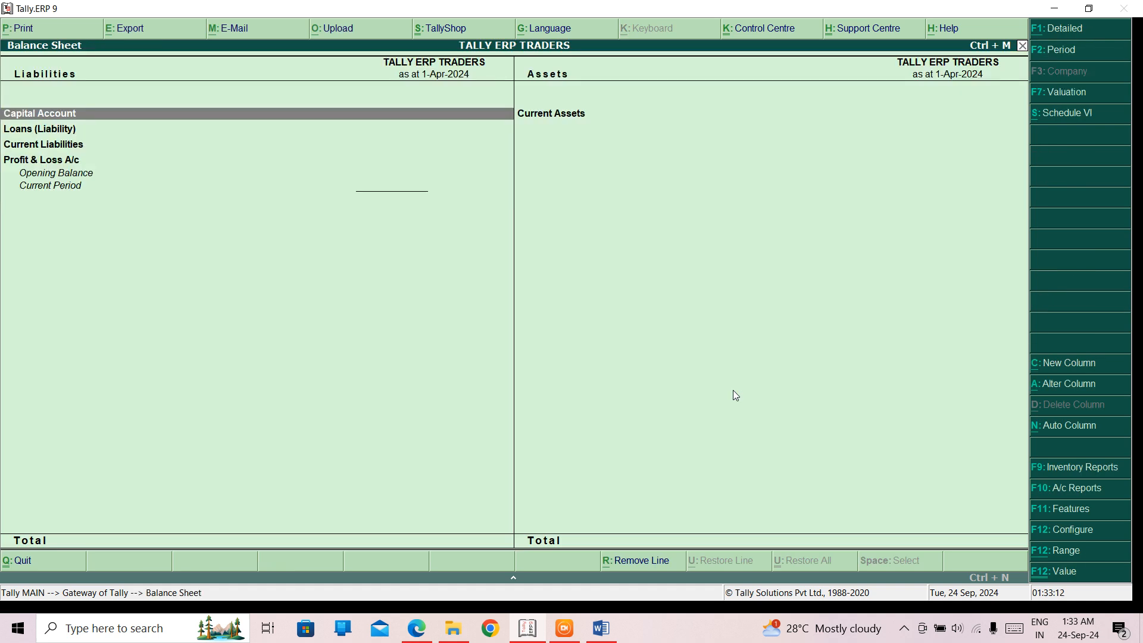
key(Down)
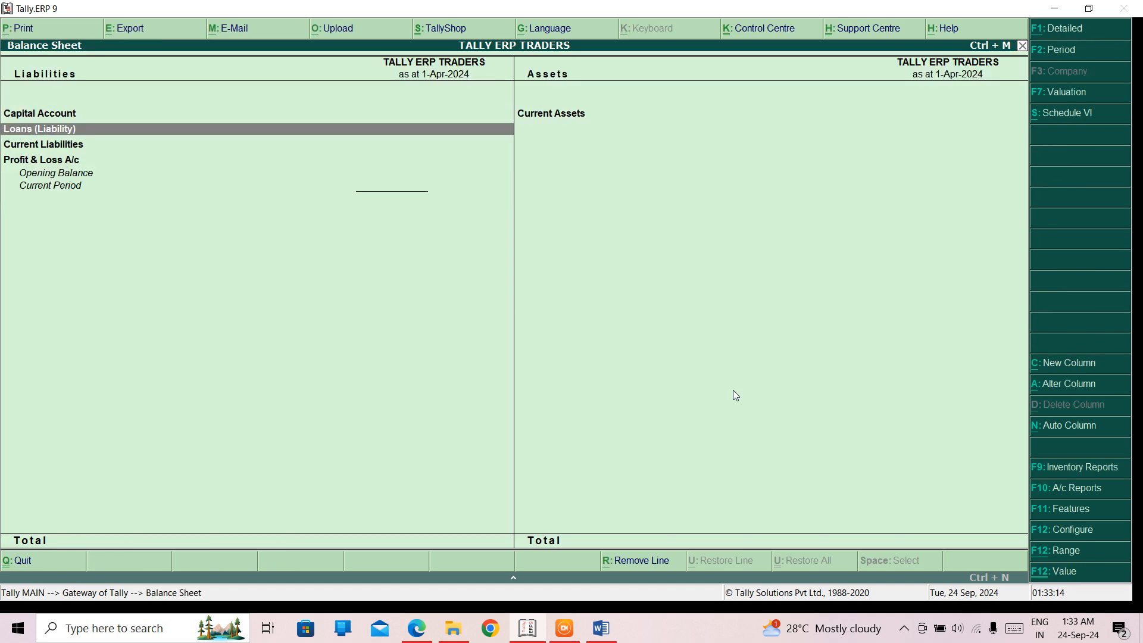
key(Down)
key(Down)
key(Escape)
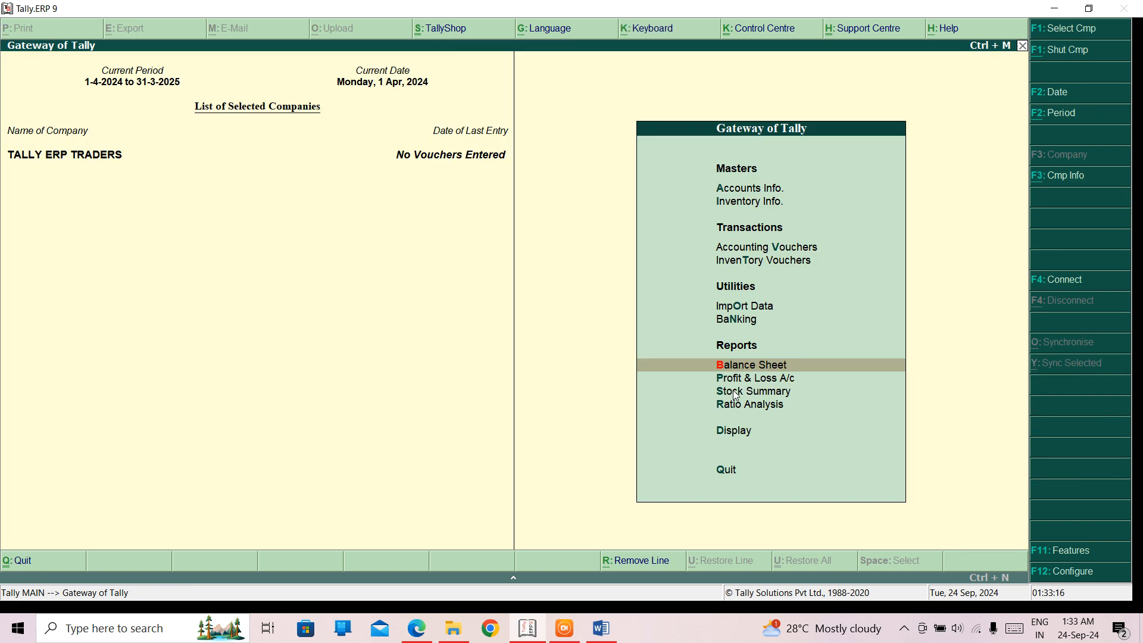
- View the Profit & Loss A/c and Stock Summary reports, returning to the Gateway of Tally after each
key(Down)
key(Return)
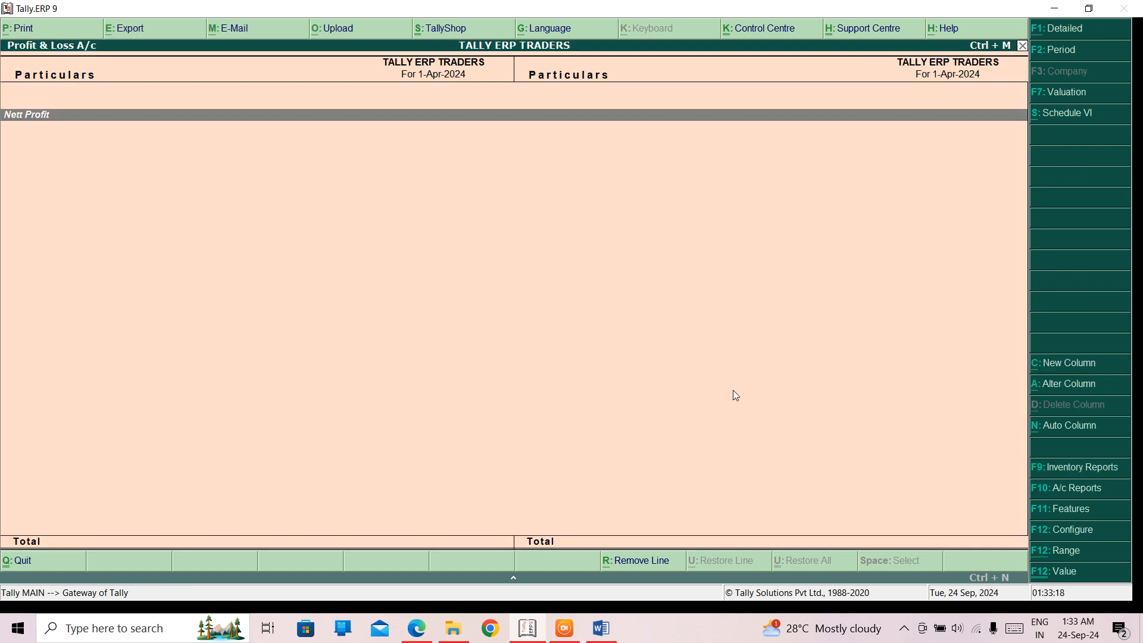
key(Escape)
key(Down)
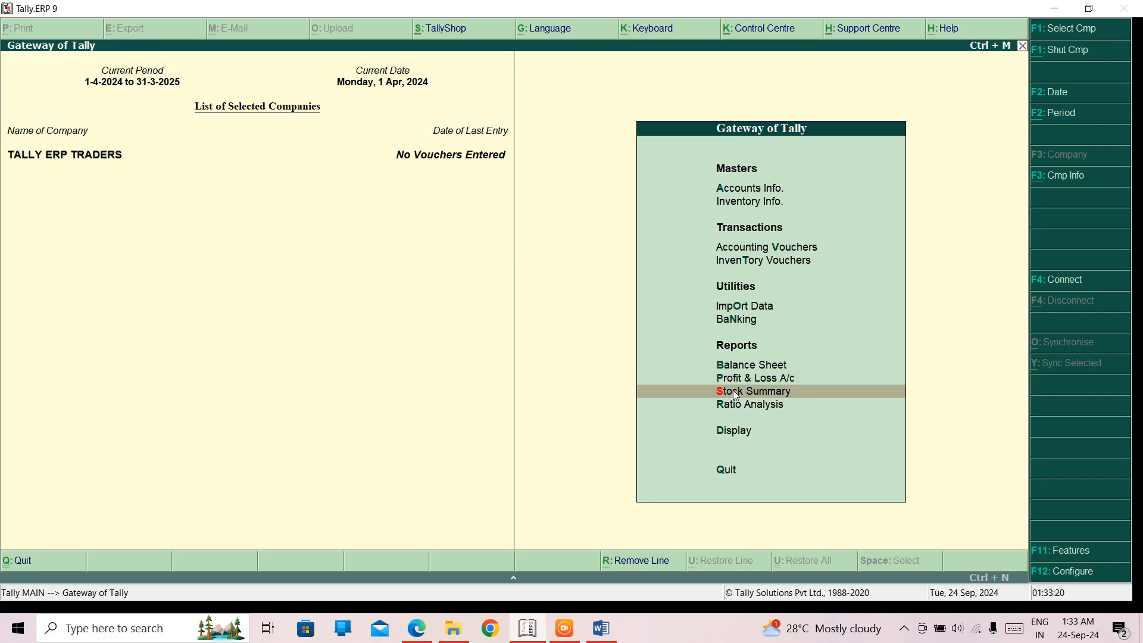
key(Return)
key(Escape)
key(Down)
key(Down)
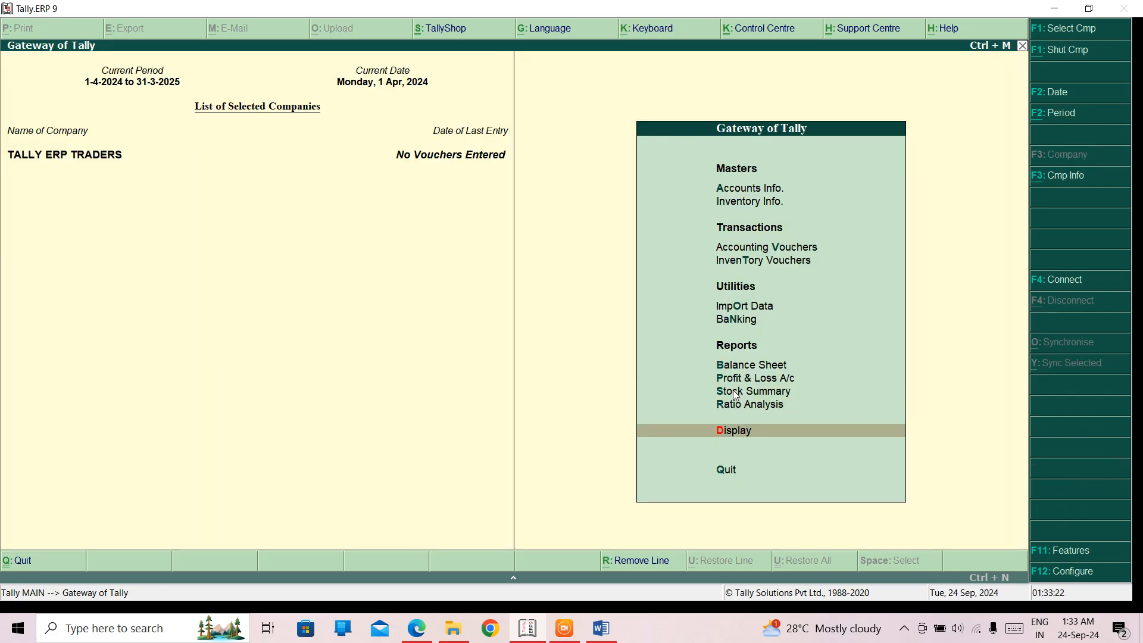
- View the Trial Balance from the Display Menu and return to the Gateway of Tally
key(Return)
key(Return)
key(Escape)
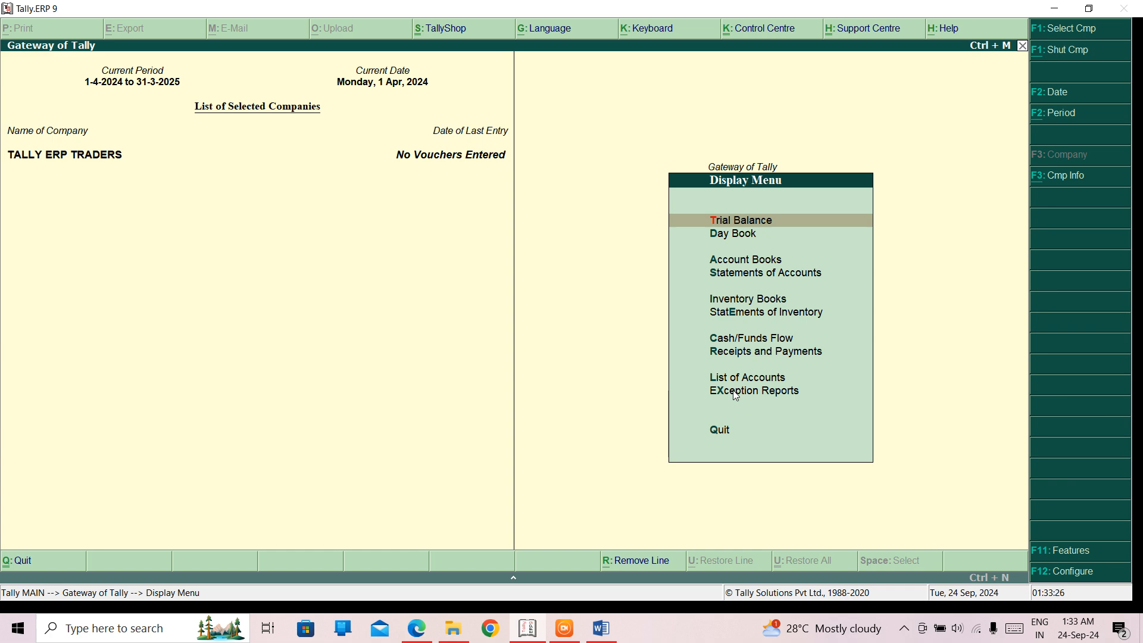
key(Escape)
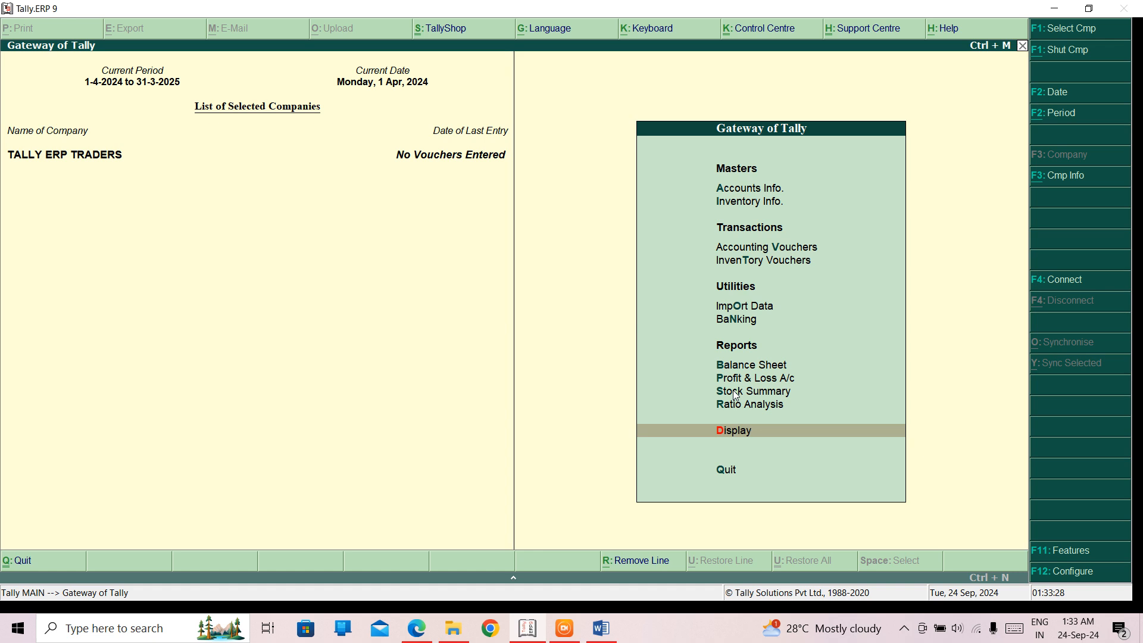
- Go over the Gateway entries between Accounting Vouchers and Display, and look at the reports offered in the Display Menu
key(Up)
key(Up)
key(Up)
key(Up)
key(Up)
key(Up)
key(Up)
key(Up)
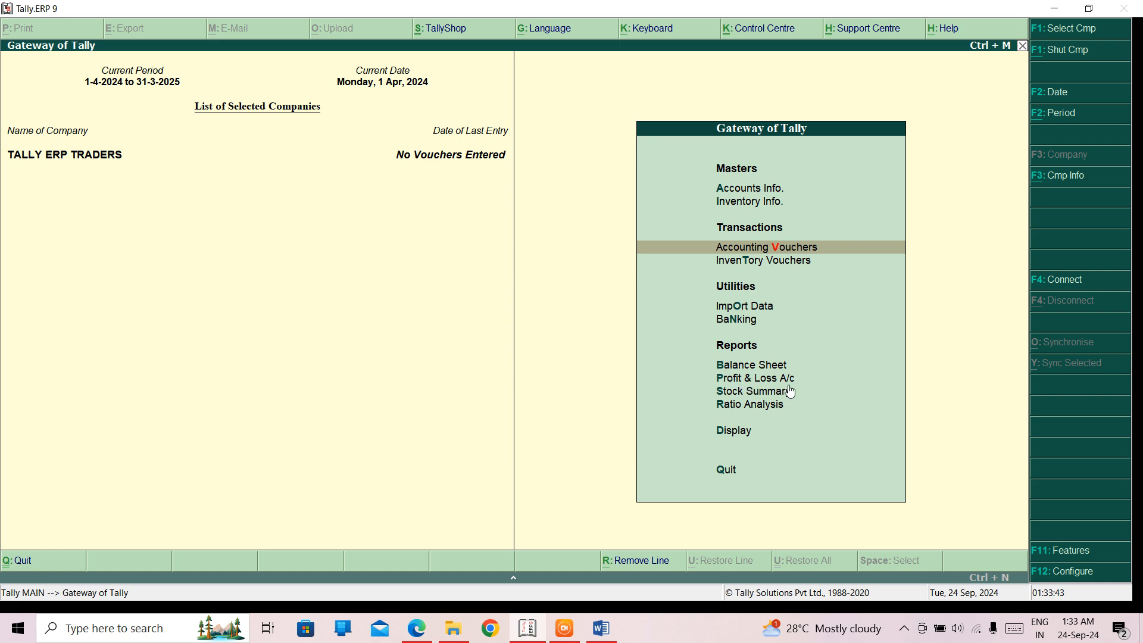
key(Down)
key(Down)
key(Down)
key(Down)
key(Down)
key(Down)
key(Down)
key(Down)
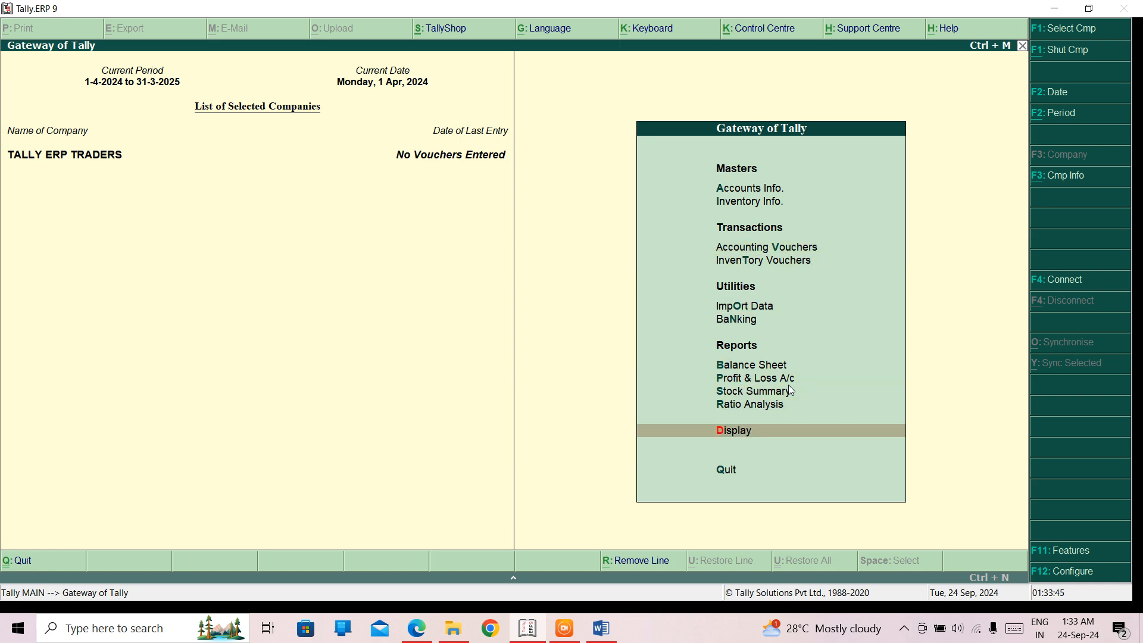
key(Return)
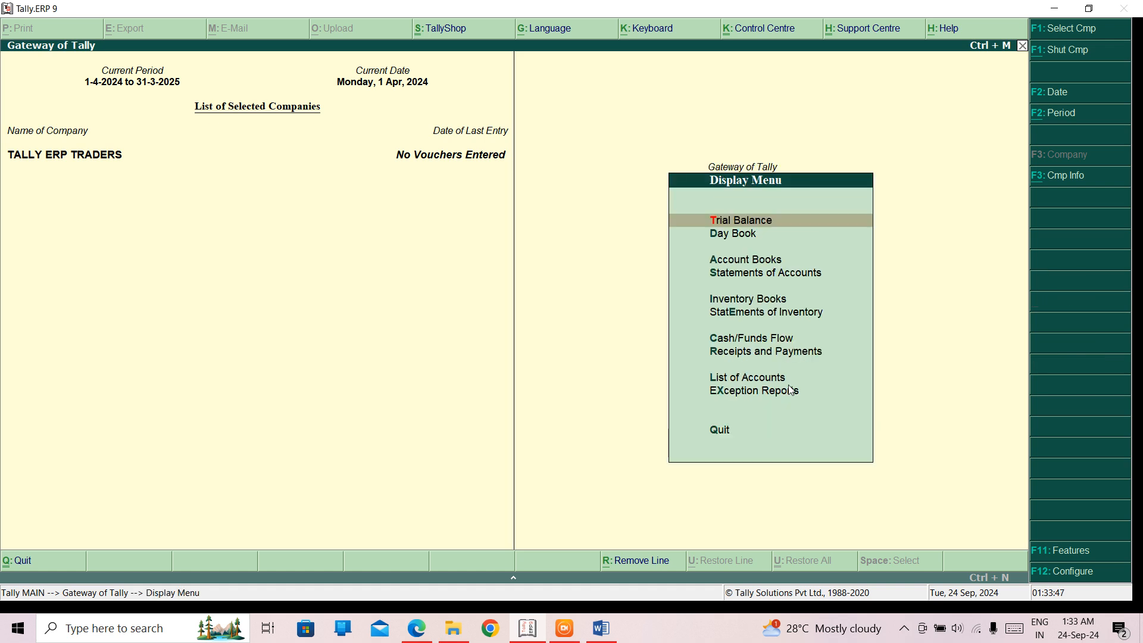
key(Escape)
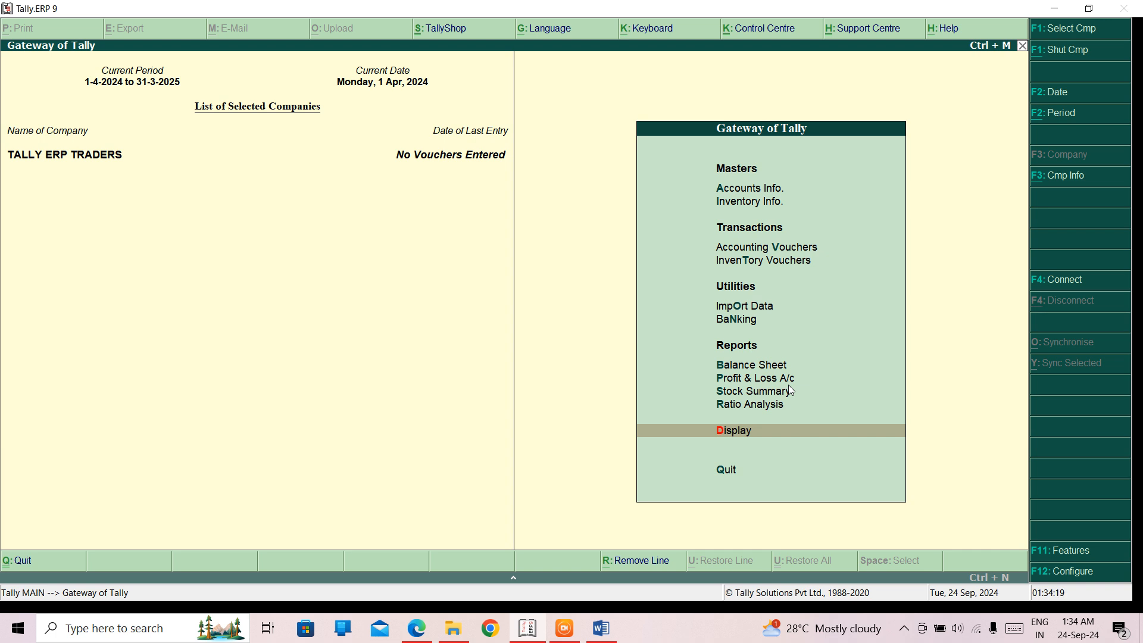
- Switch to the Word notes and add the centred, bold, underlined heading "TYPES OF VOUCHER IN TALLY ERP 9" below the voucher definition
click(598, 628)
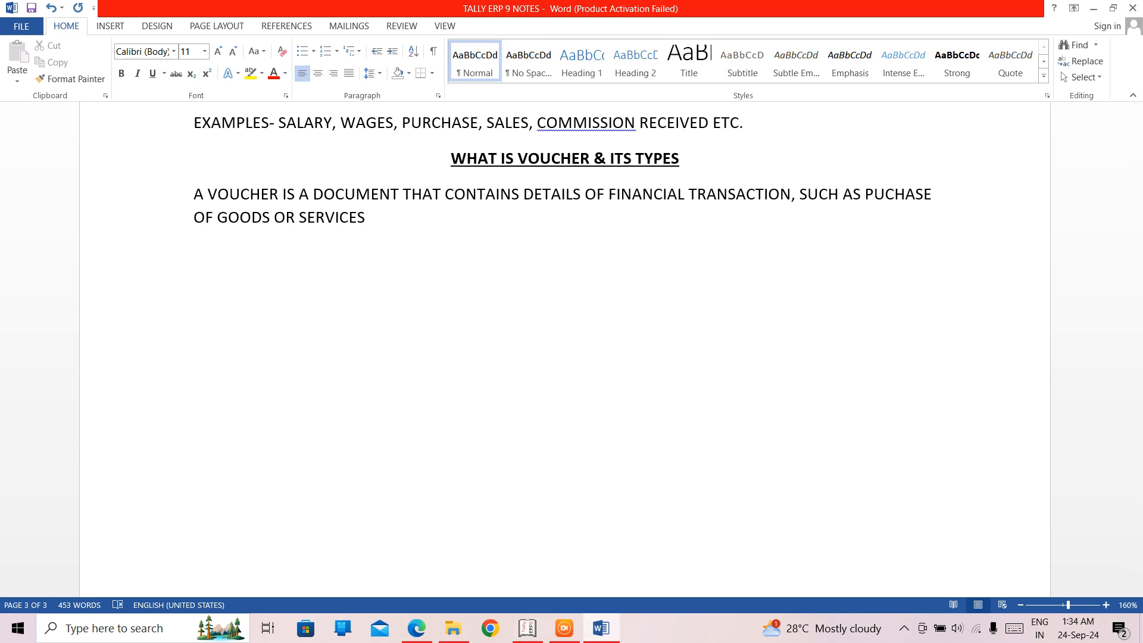
key(ctrl+b)
key(ctrl+e)
key(ctrl+u)
text(TYP)
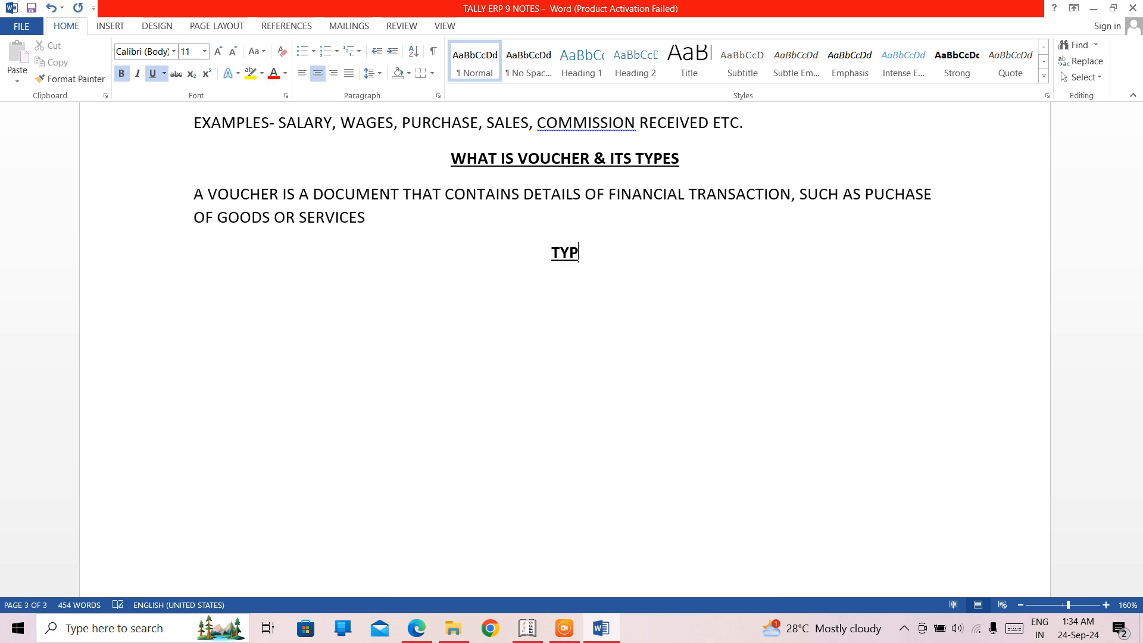
text(ES OF V)
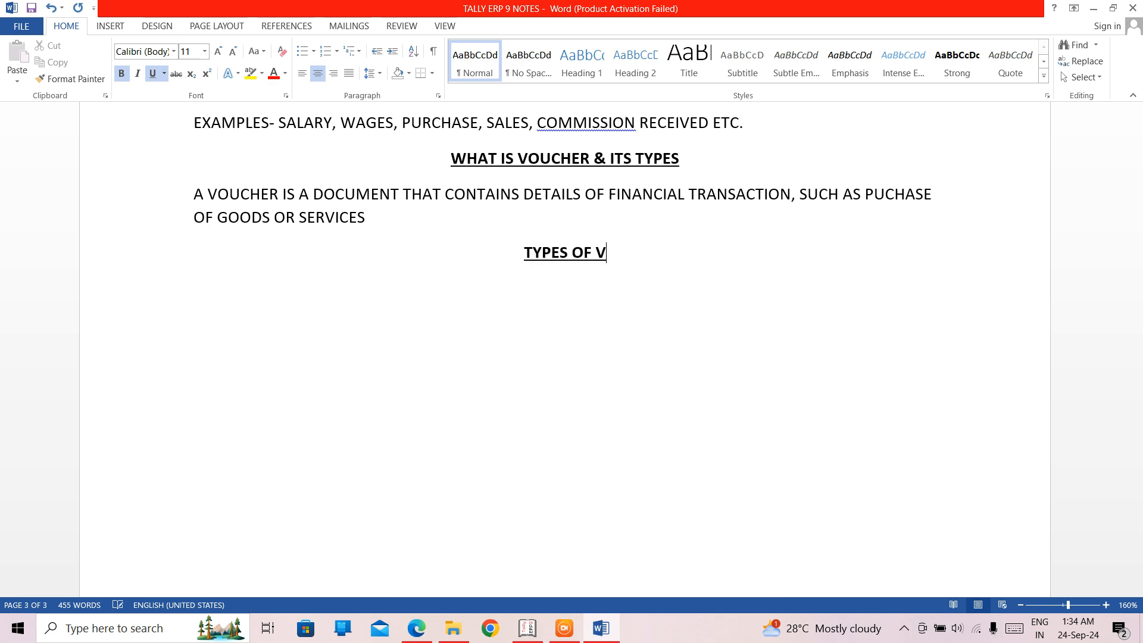
text(OUCHER )
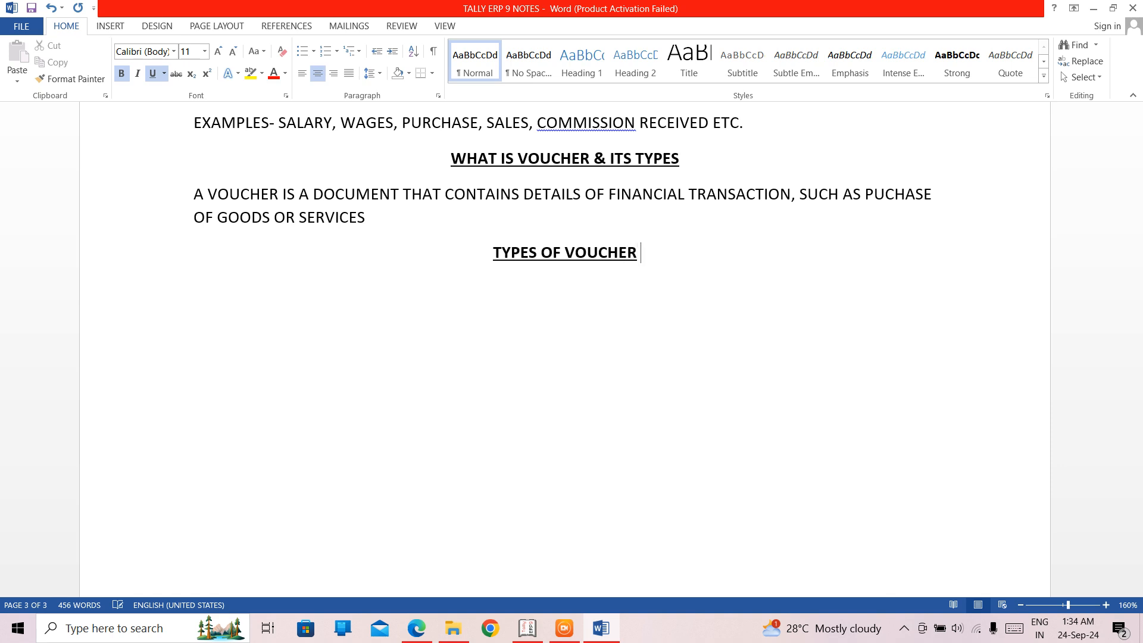
text(IN TALL)
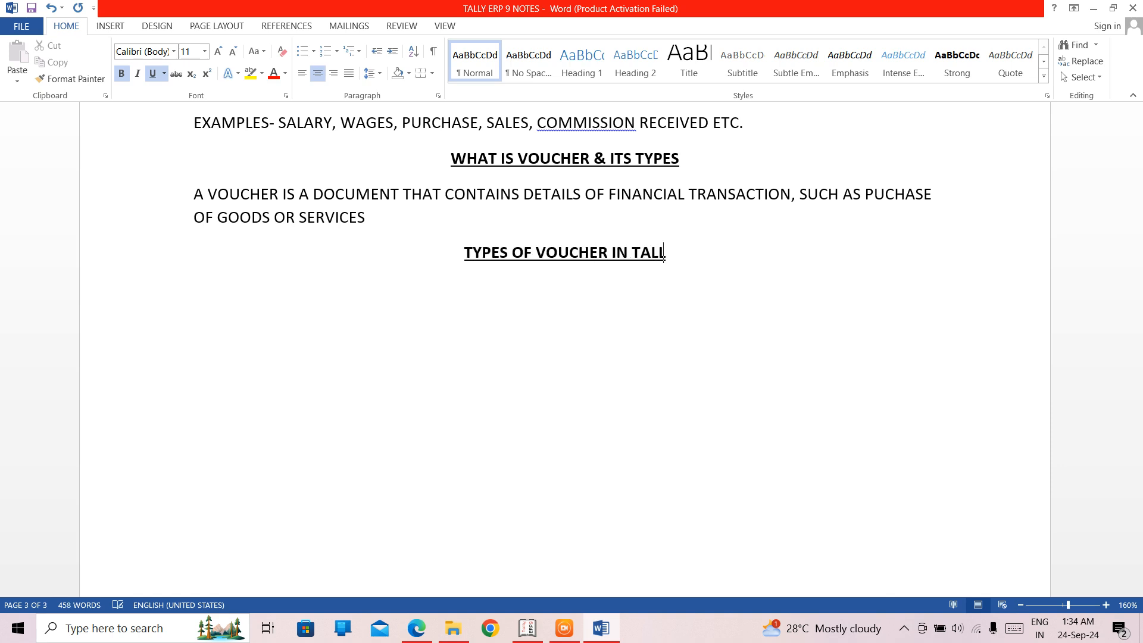
text(Y ERP 9)
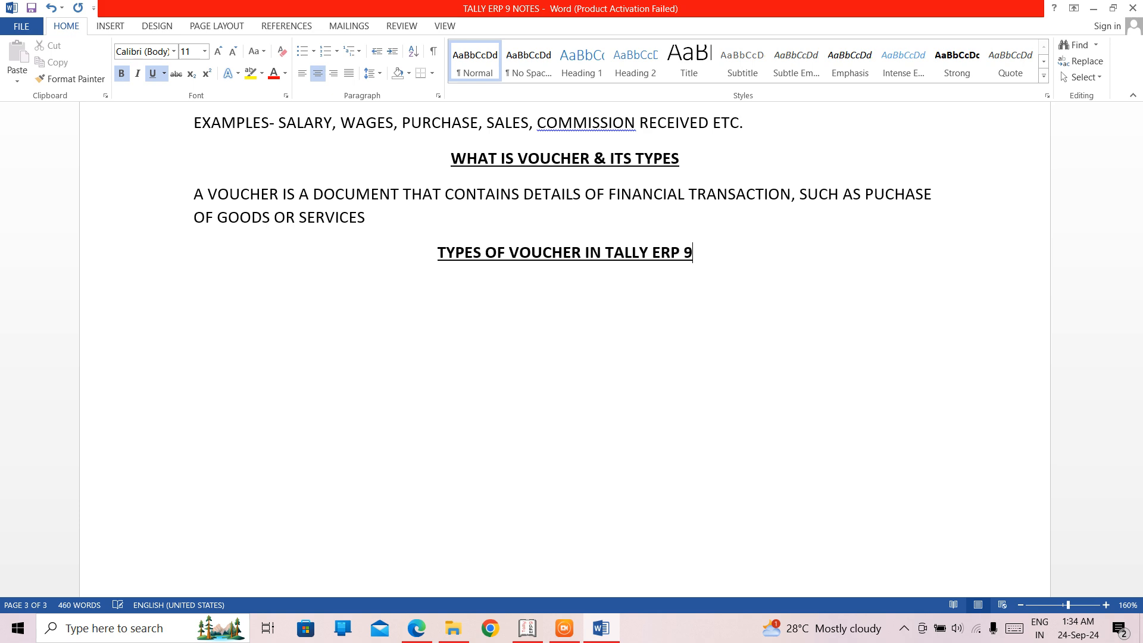
- Below the heading, add the left-aligned, bold, underlined line "PAYMENT VOUCHER- F5"
key(Return)
key(ctrl+l)
text(PAY)
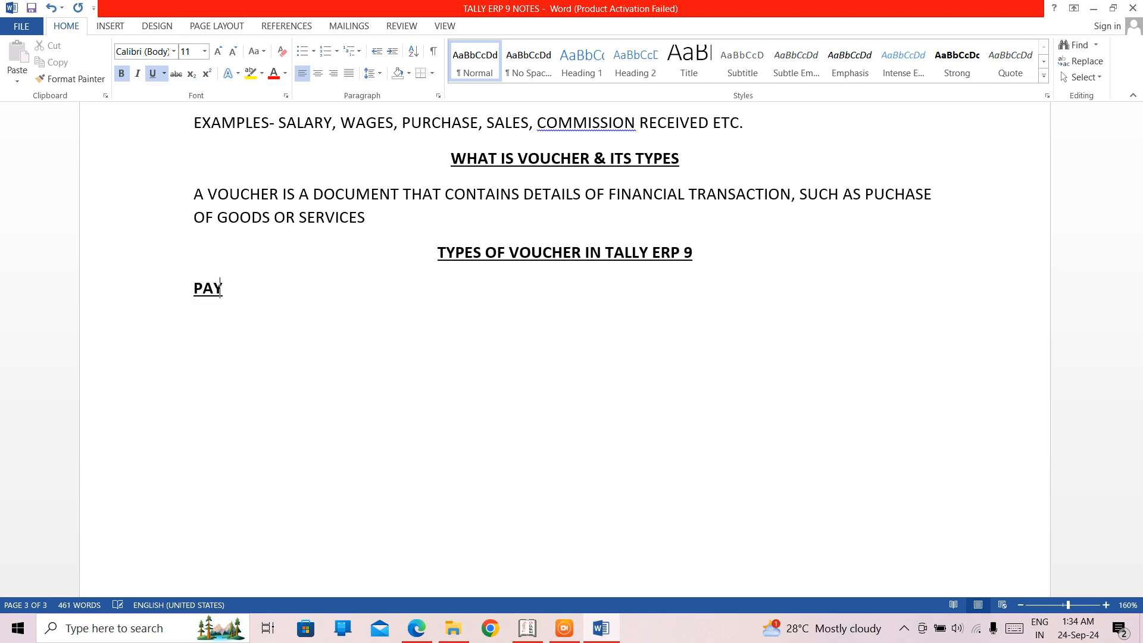
text(MRNY)
key(BackSpace)
key(BackSpace)
key(BackSpace)
text(R IN)
key(BackSpace)
key(BackSpace)
text(ENT VOUC)
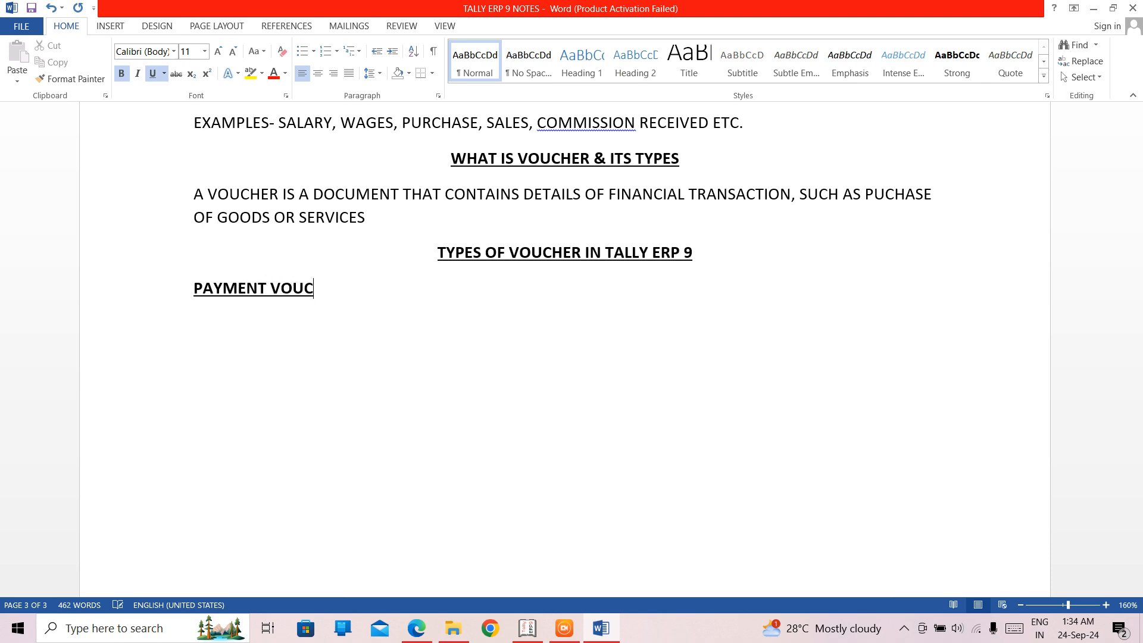
text(HER-)
text(F5)
- Add the lines "RECEIPT VOUCHER- F6" and "PURCHASE VOUCHER- F9" below the payment voucher line
key(Return)
text(RECEI)
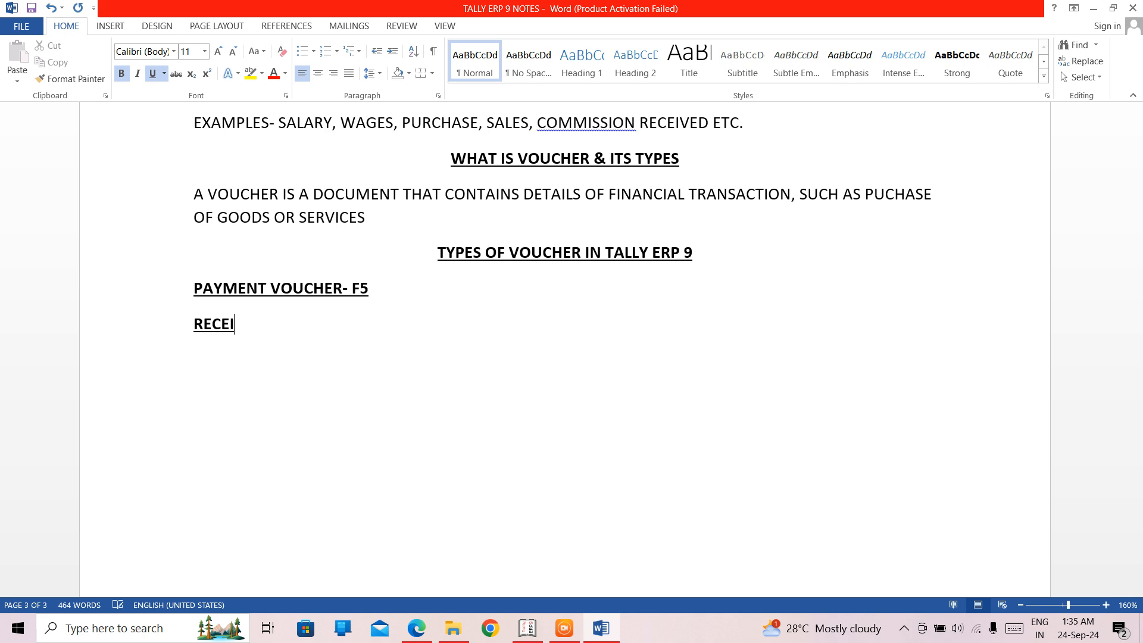
text(PT VOUCHER-)
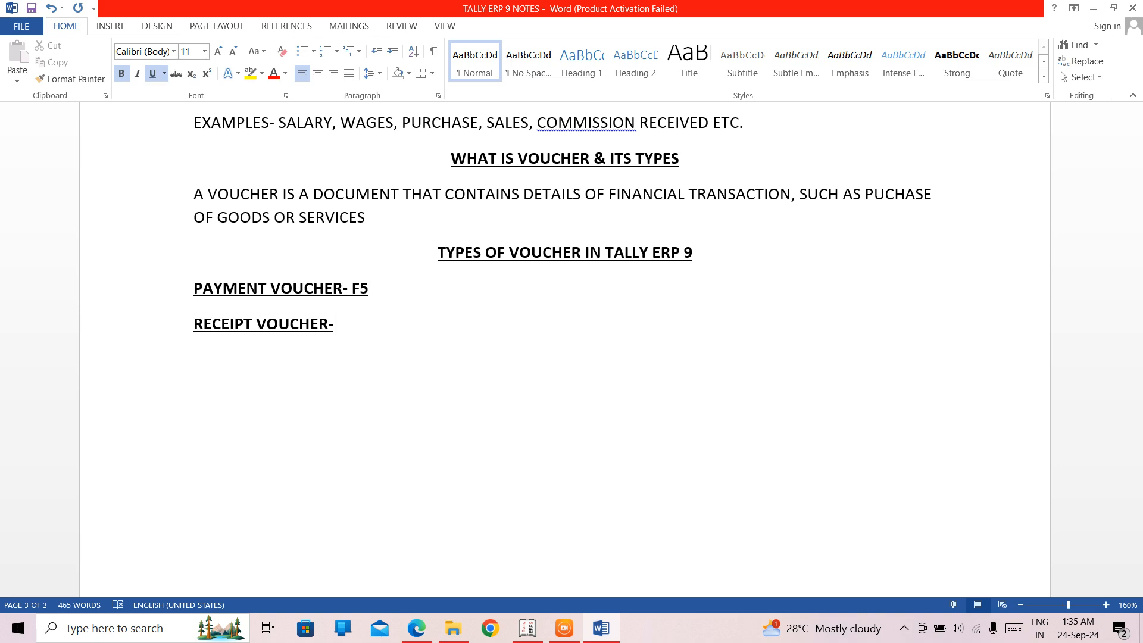
text(F6  )
text(PURCHASE)
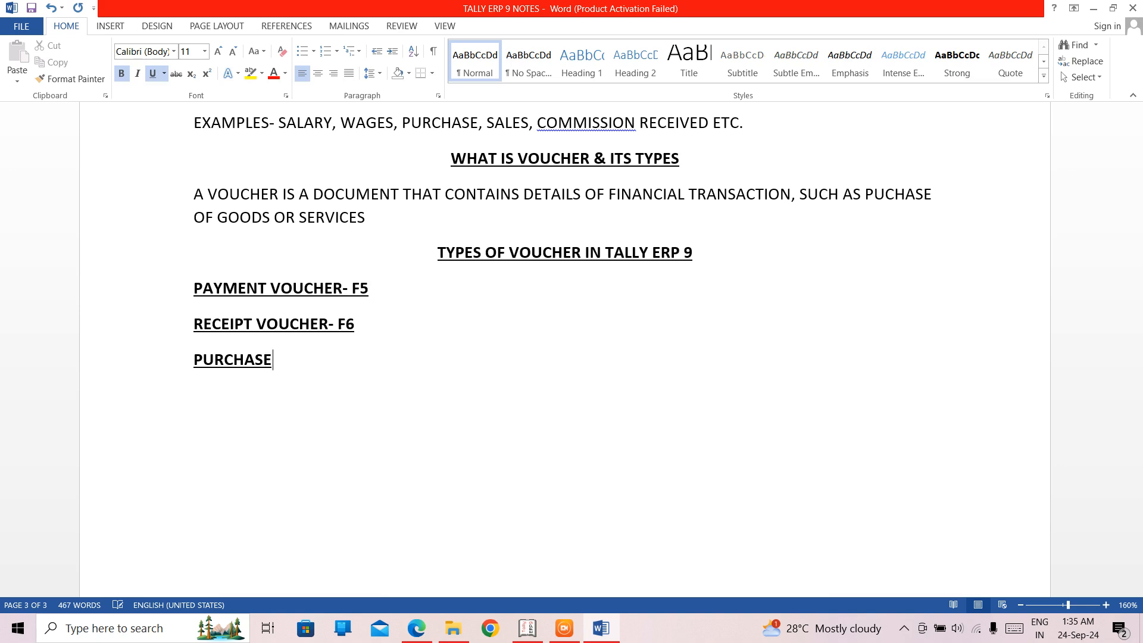
text( VOUCHER)
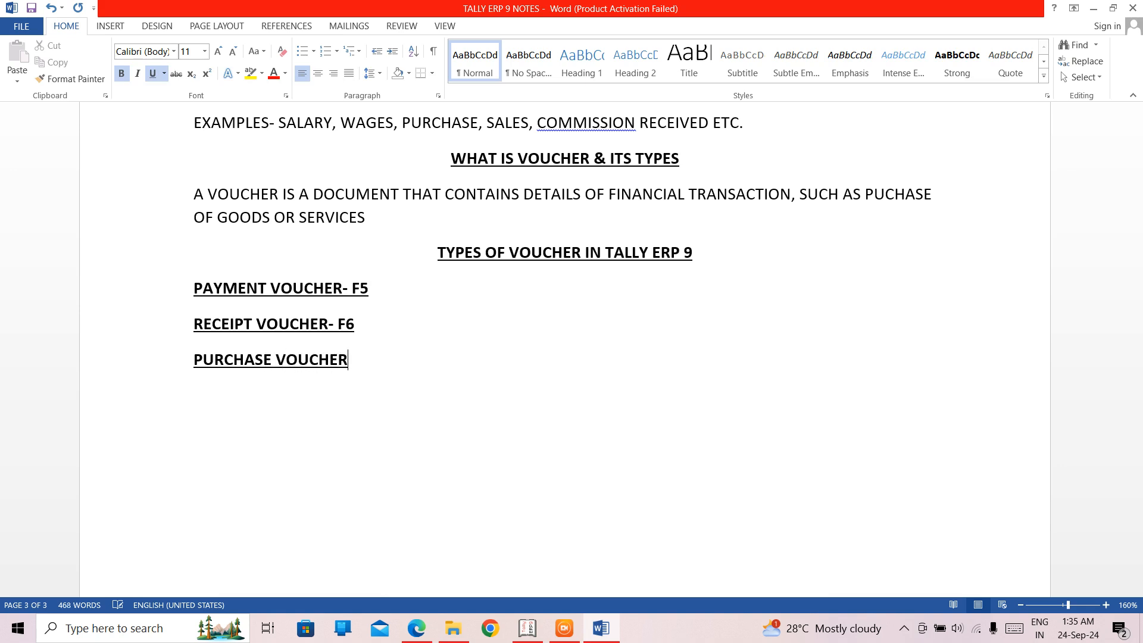
text(- F9)
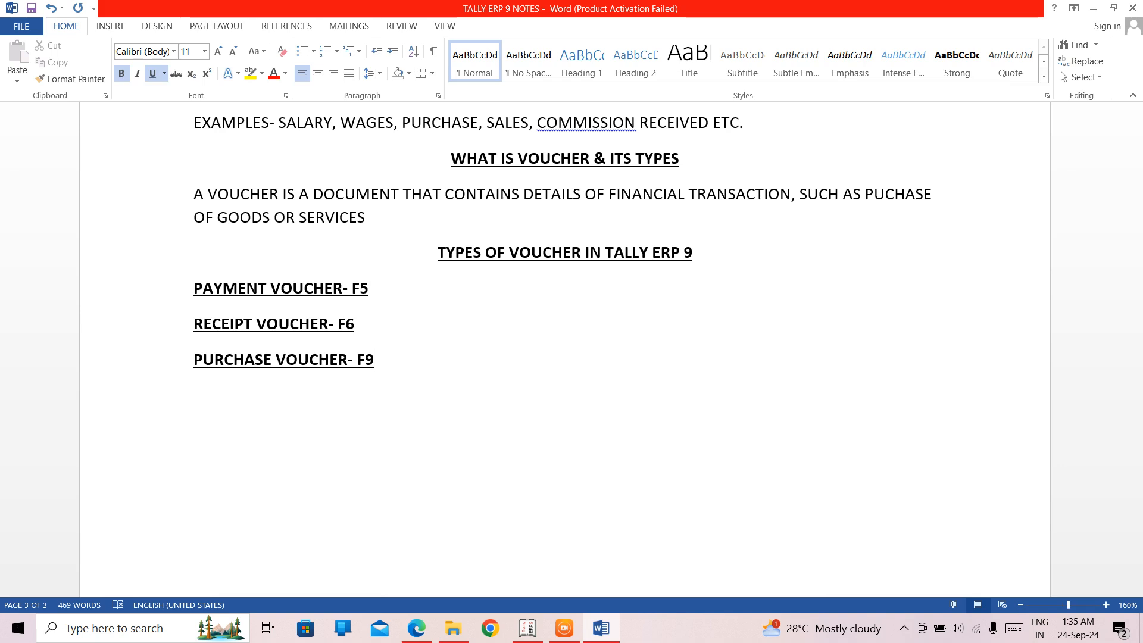
- Add the line "SALES VOUCHER- F8" below the purchase voucher line
key(Return)
text(SALES)
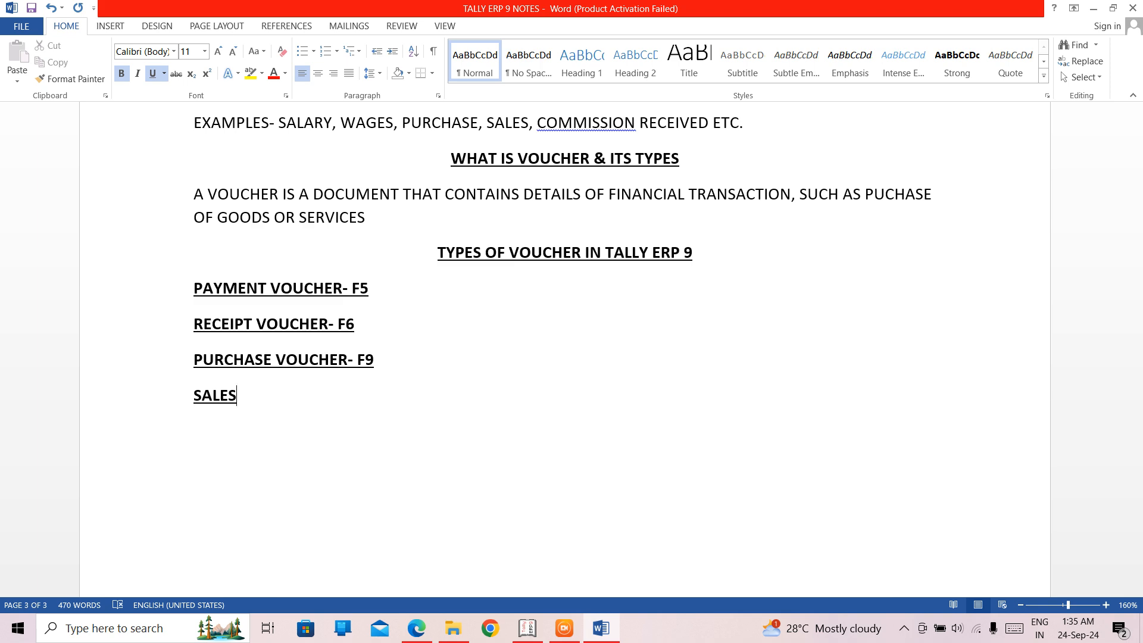
text(VOUCHER)
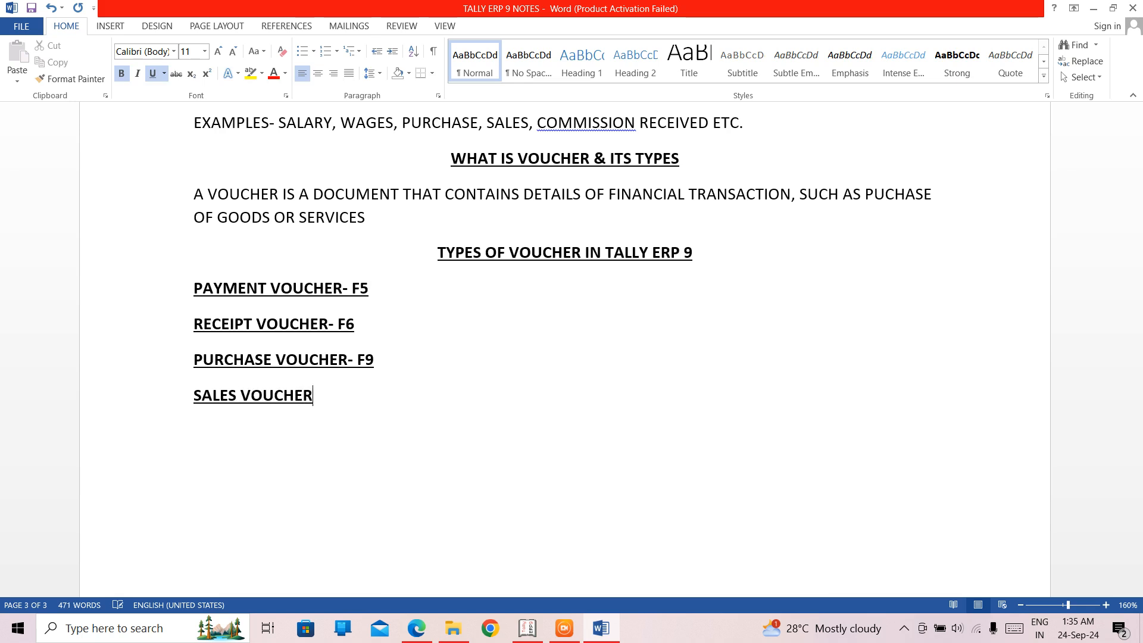
text(- F)
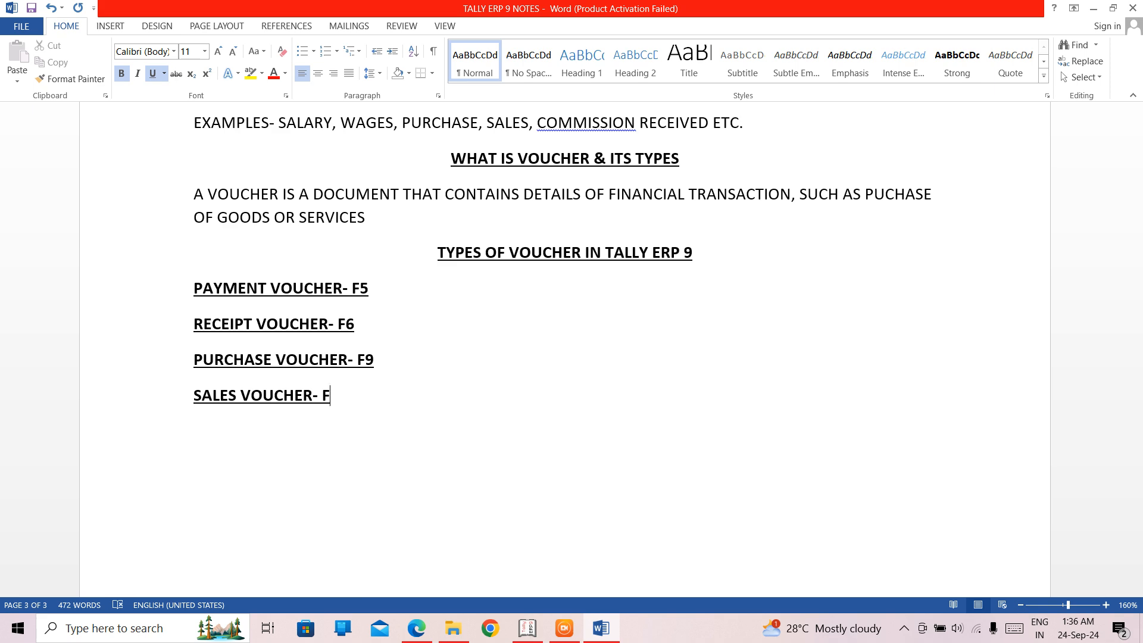
text(8)
- Add the lines "CREDIT NOTE VOUCHER- CTRL+F8" and "DEBIT NOTE VOUCHER- CTRL + F9" below the sales voucher line
key(Return)
text(CREDT)
key(BackSpace)
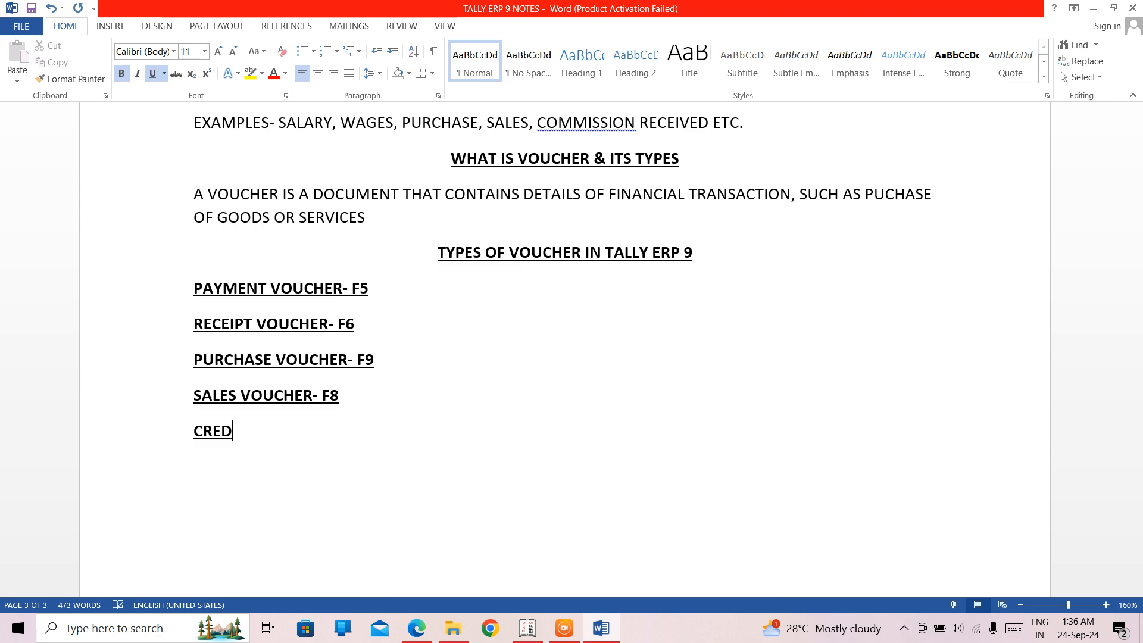
text(IT NOYE)
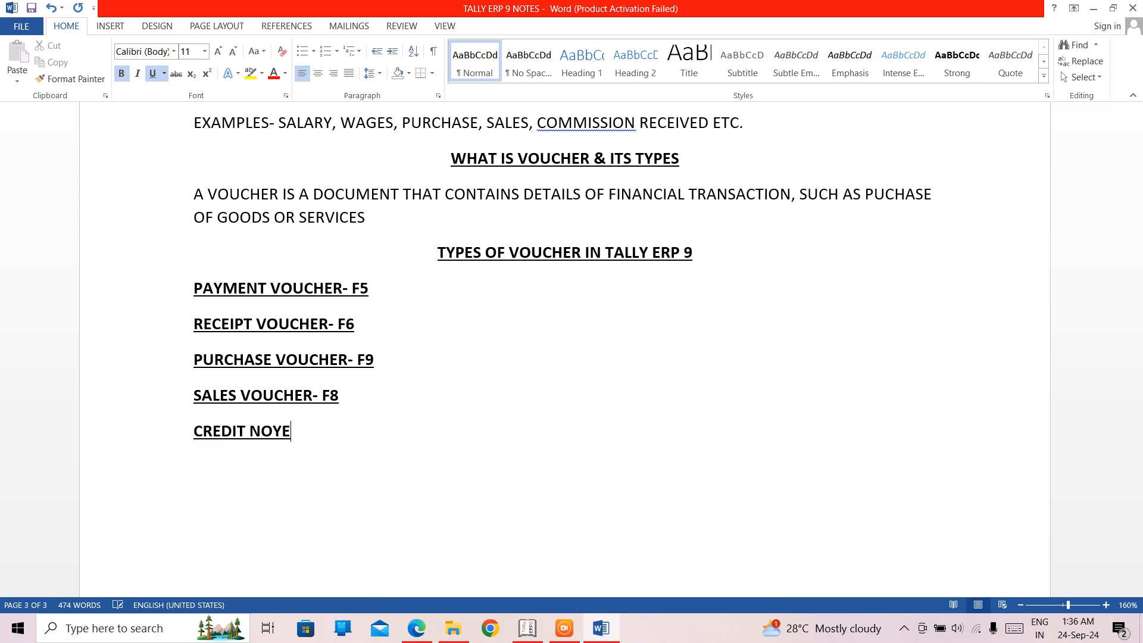
key(BackSpace)
key(BackSpace)
text(TE VOUCHER- )
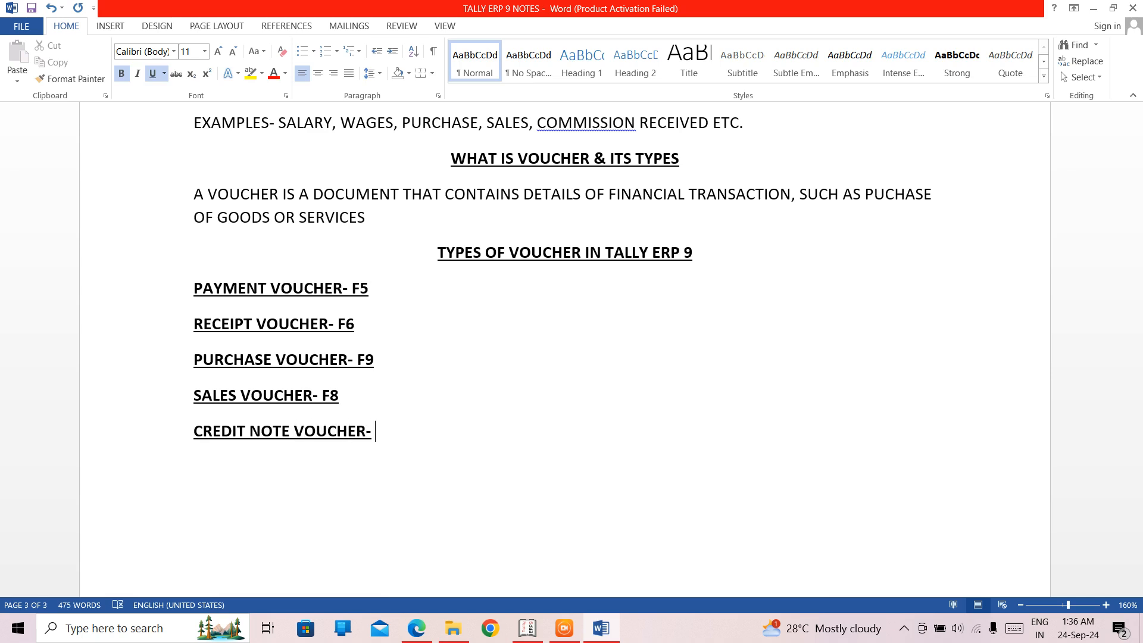
text(CTRL+F8 DEBI)
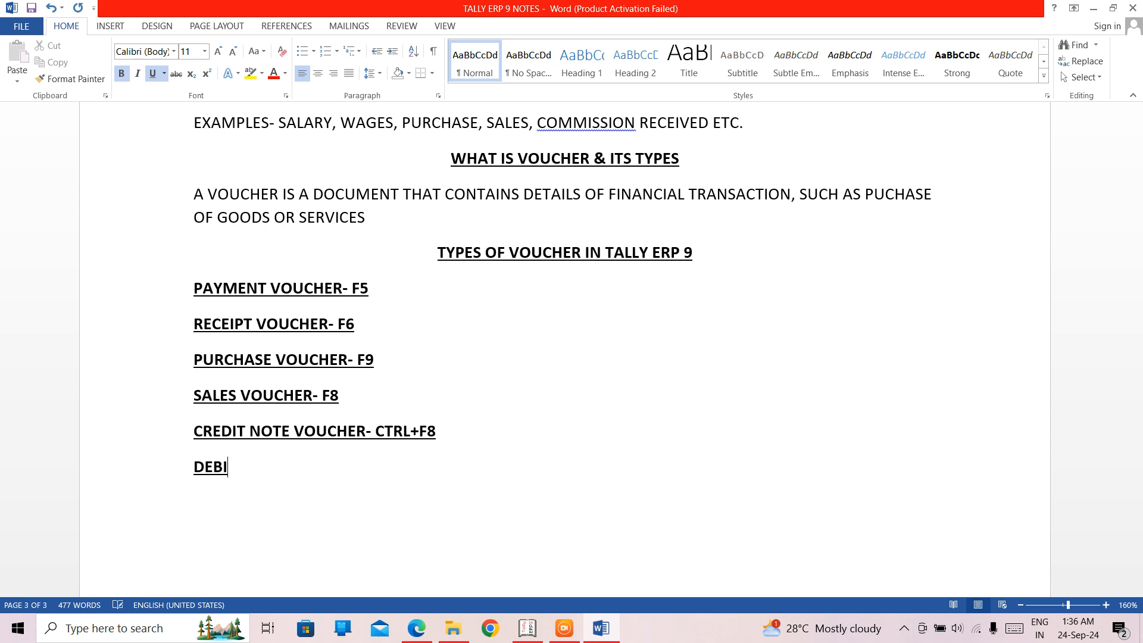
text(T NOTE )
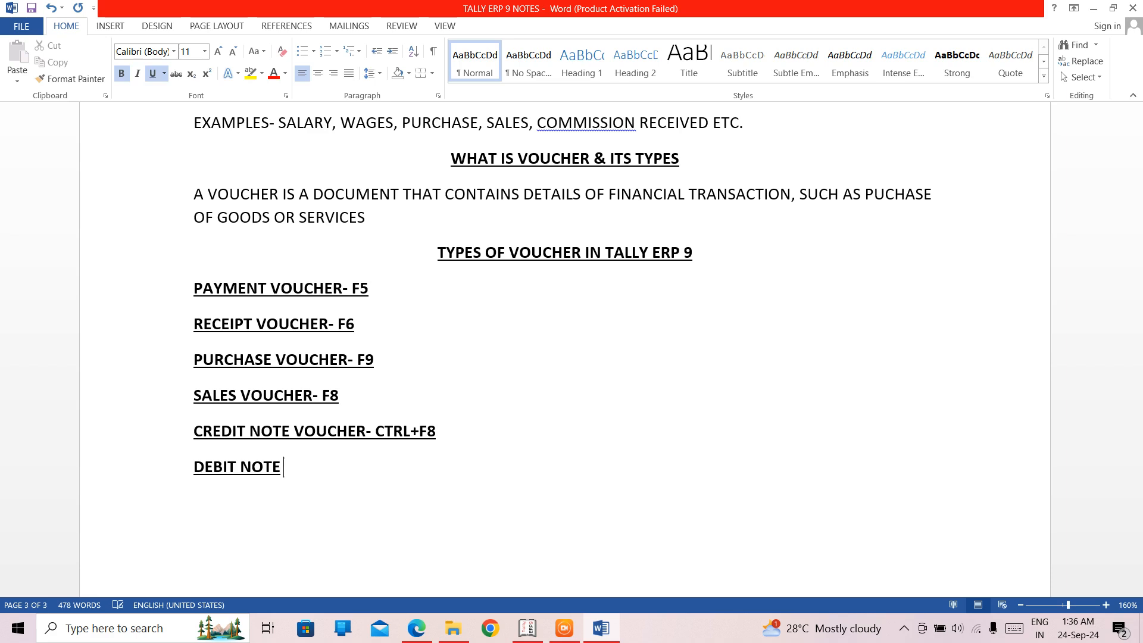
text(VOUCHER)
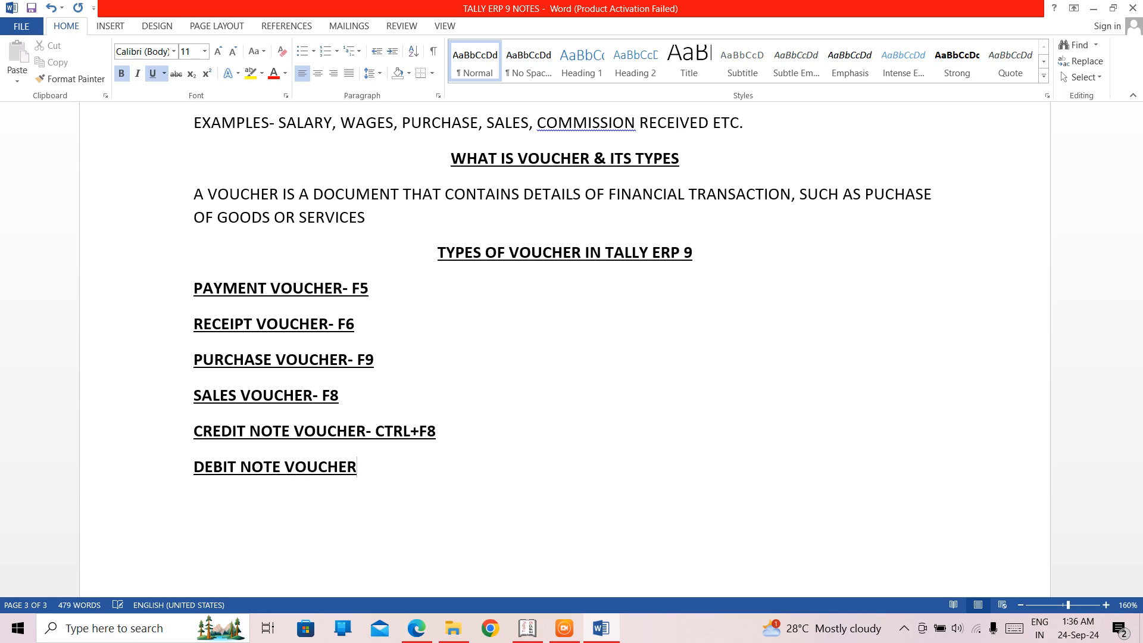
text(- CTRL + F9)
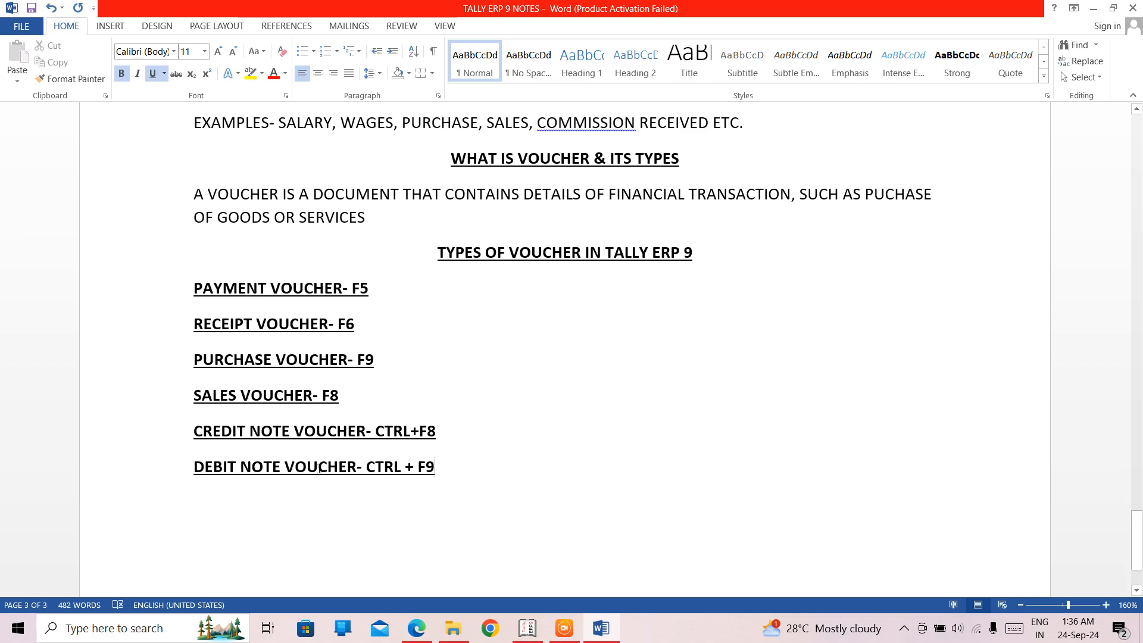
- Add the lines "JOURNAL VOUCHER- F7" and "REVERSING JOURNAL- F10" below the debit note line
key(Return)
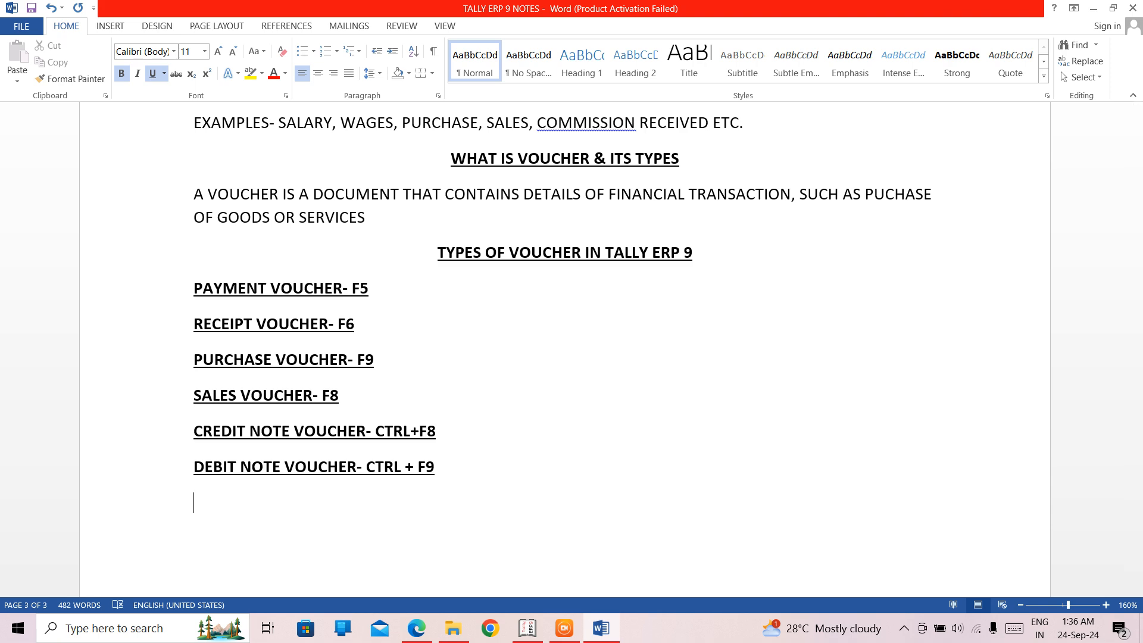
text(JOURNAL)
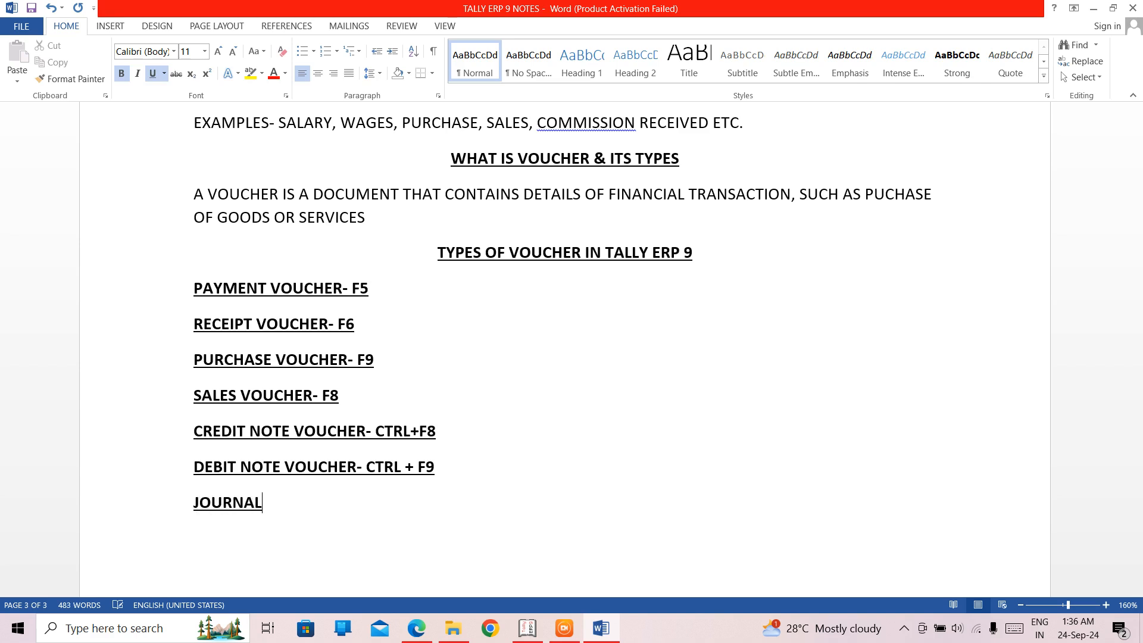
text( VOUCHER- )
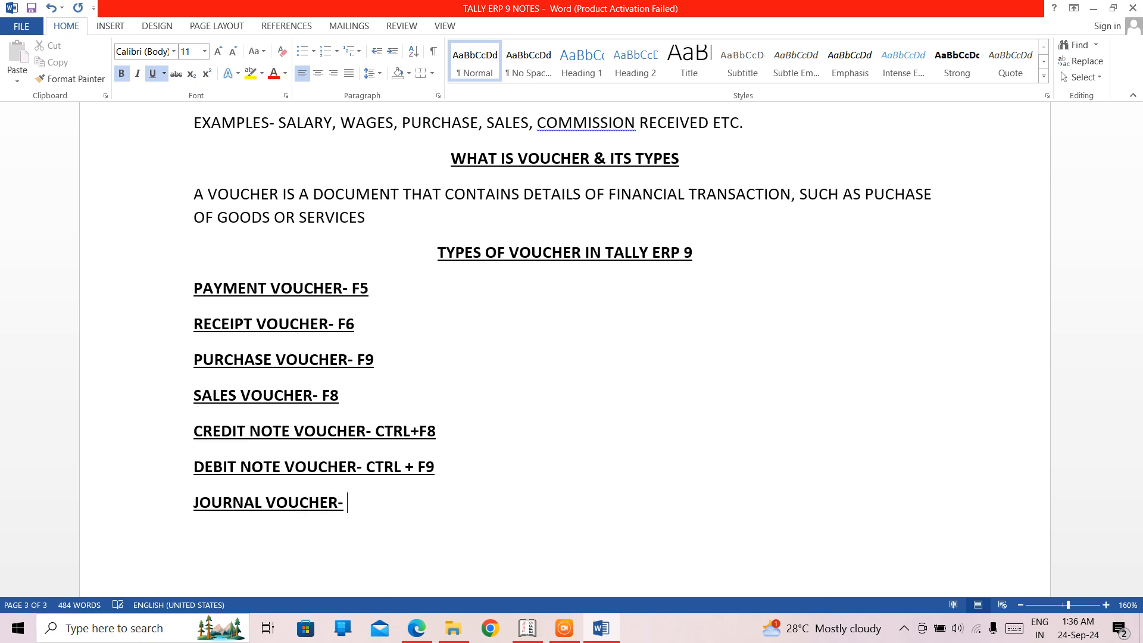
text(F7)
key(Return)
text(REVERSING )
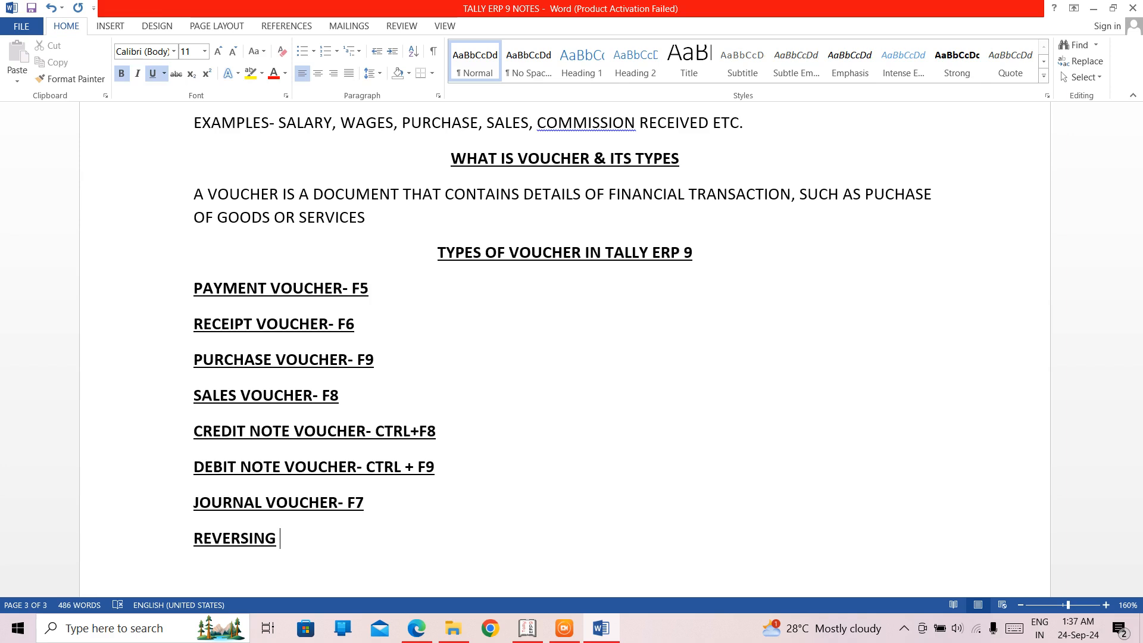
text(JOURNA)
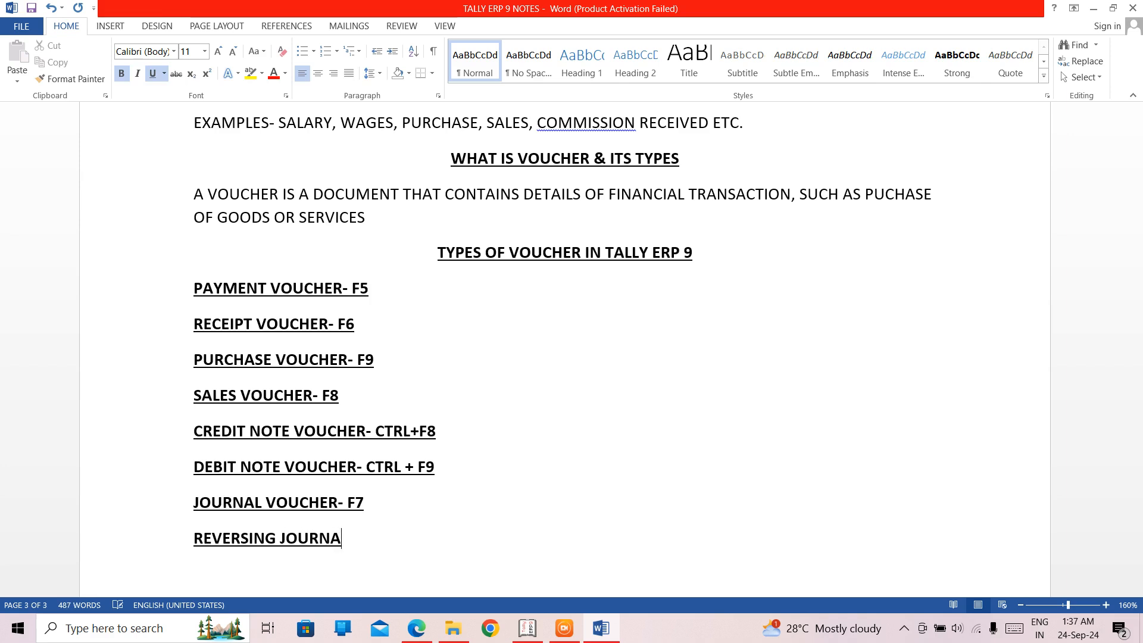
text(L- F10)
- Add the line "CONTRA VOUCHER- F4" after the reversing journal line and start a new line below it
key(ctrl+Return)
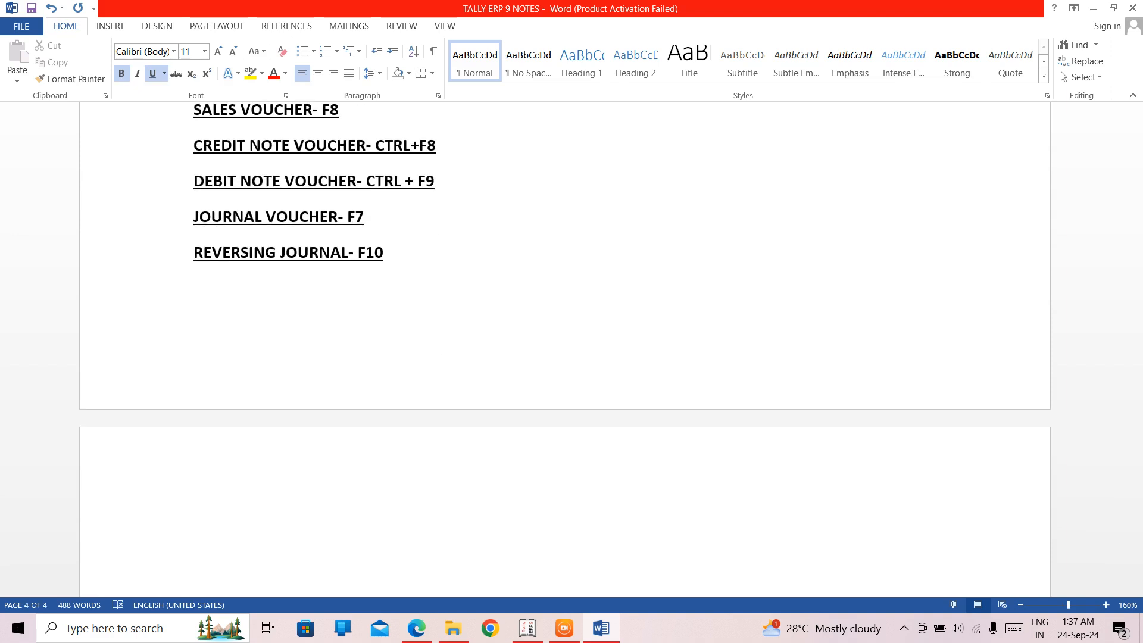
text(CONTRA VOUCHER)
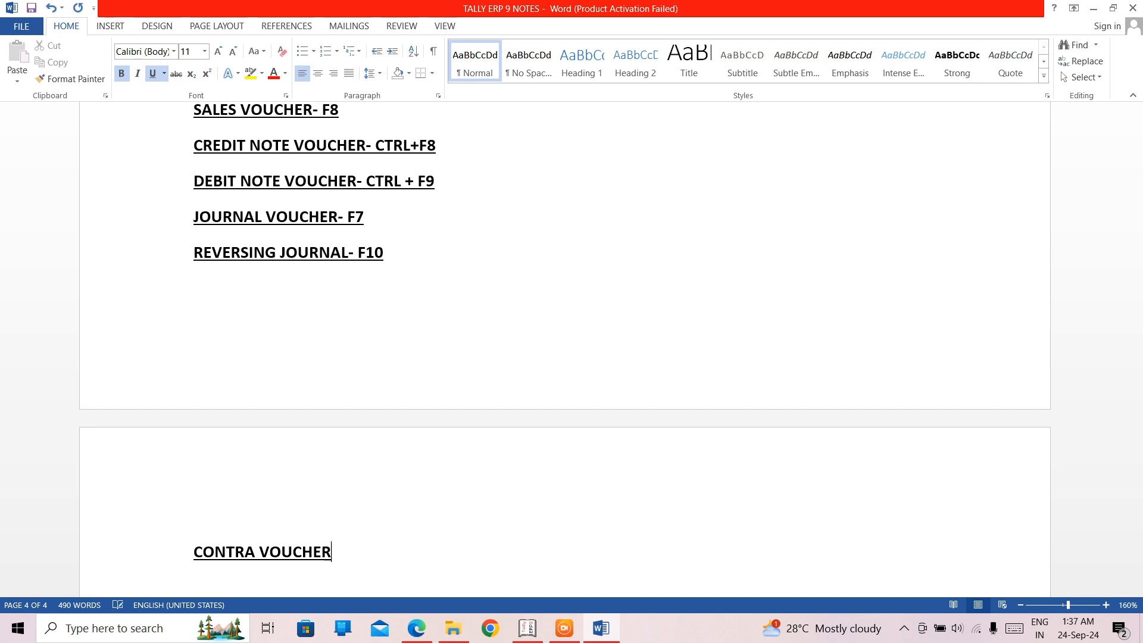
text(-)
text(F4)
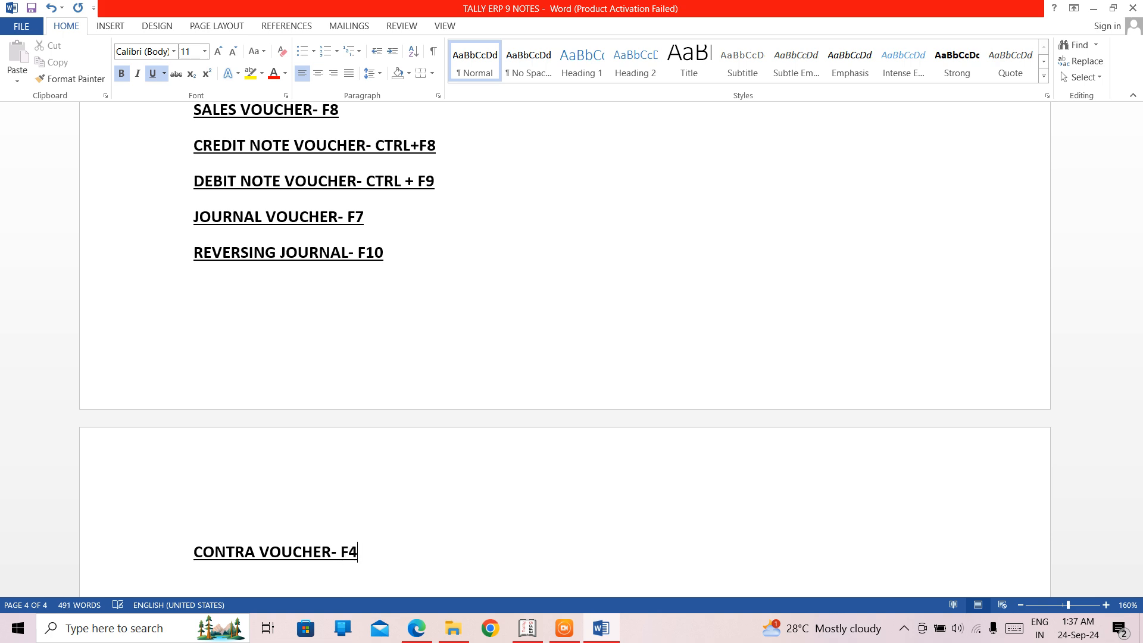
key(Return)
- Switch to Tally.ERP 9, open Accounting Vouchers from the Gateway of Tally and change the voucher type to Sales
click(529, 630)
key(Up)
key(Up)
key(Up)
key(Up)
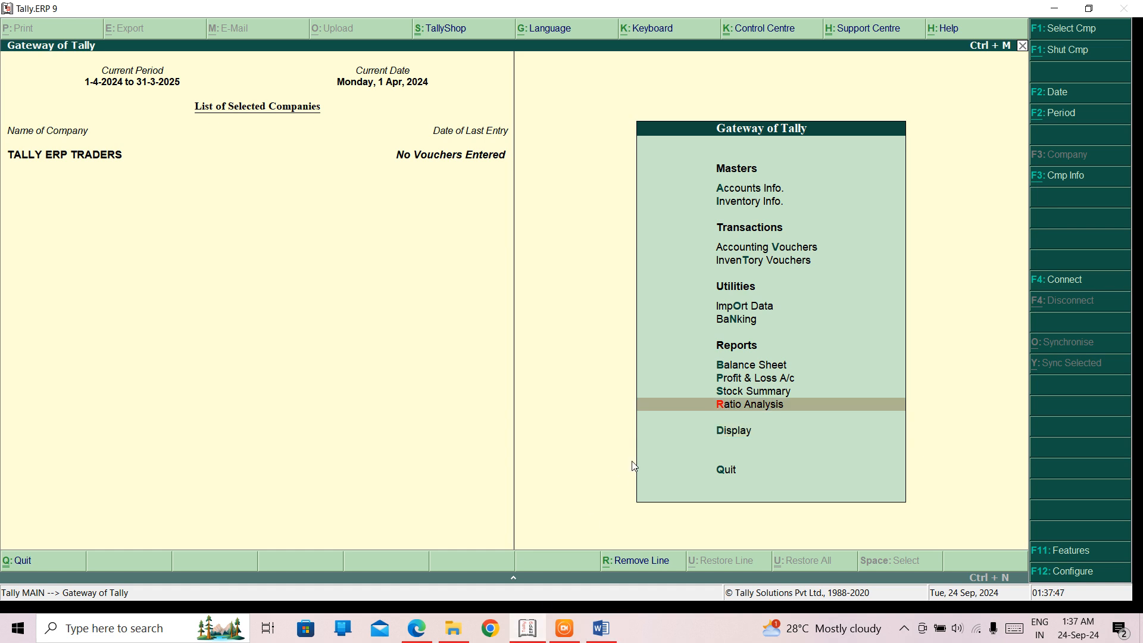
key(Up)
key(Up)
key(Up)
key(Up)
key(Return)
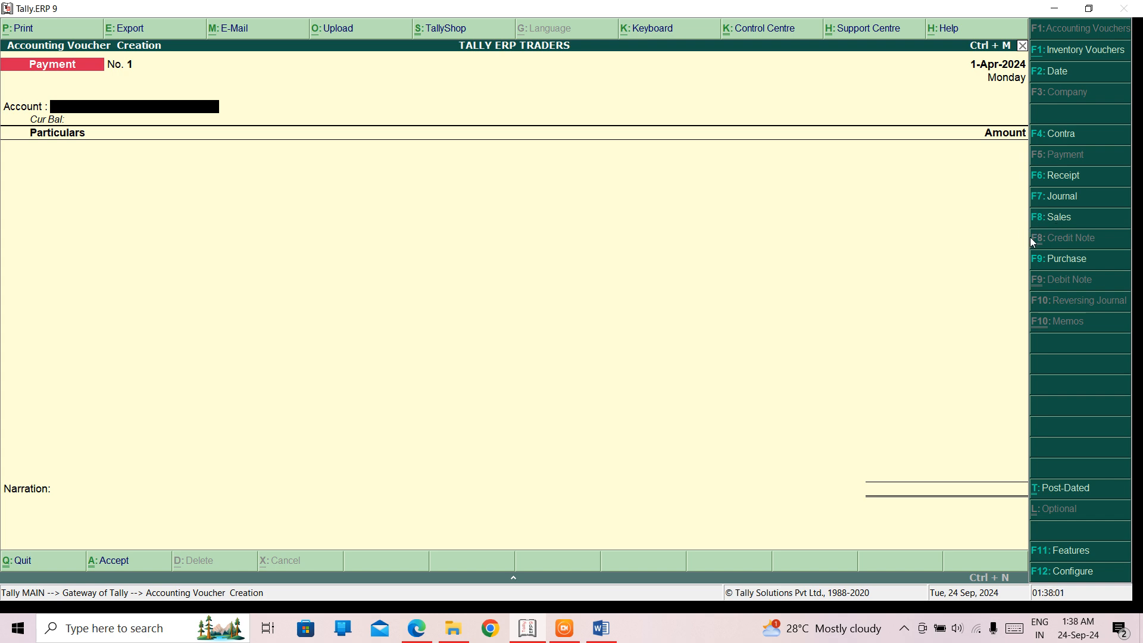
key(F8)
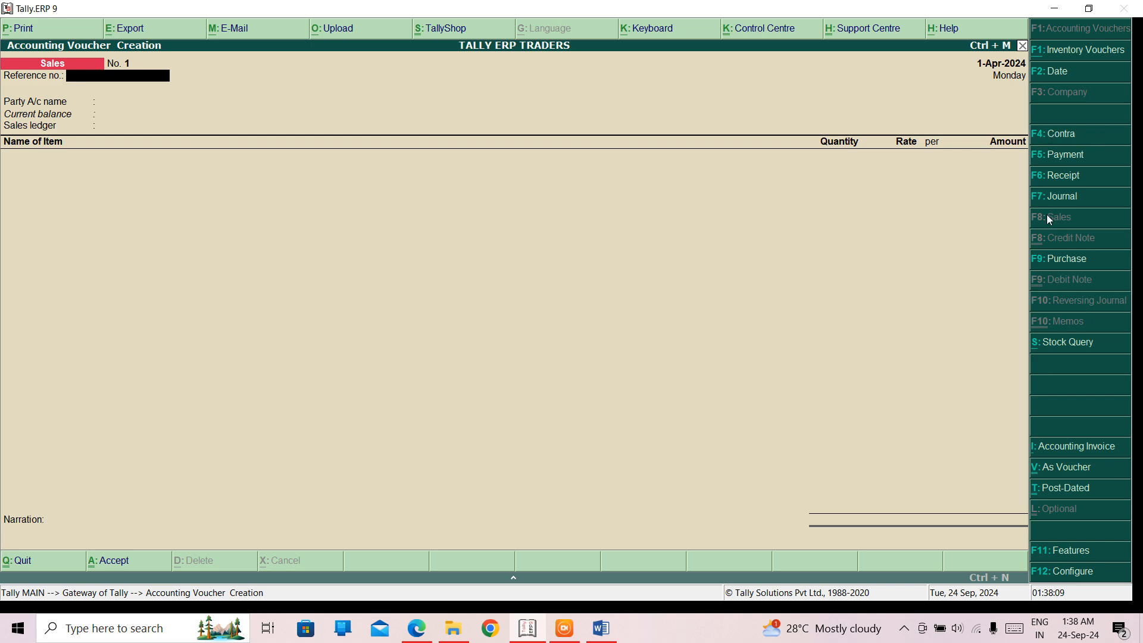
- Leave the sales voucher and open Inventory Vouchers from the Gateway of Tally to view its voucher types
key(Escape)
key(Return)
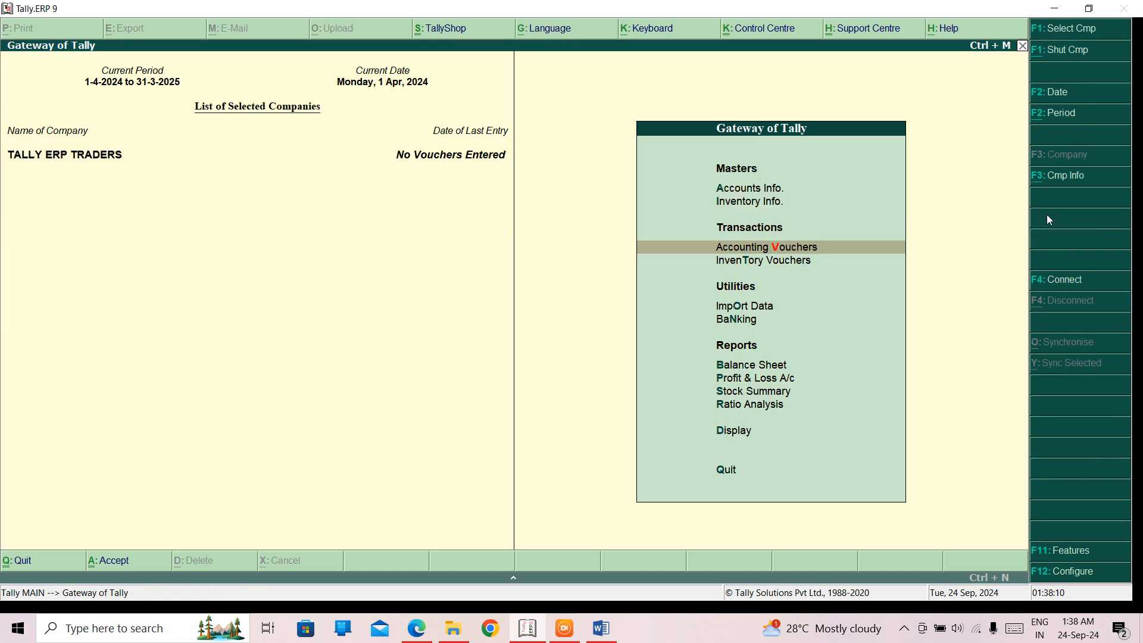
key(Down)
key(Return)
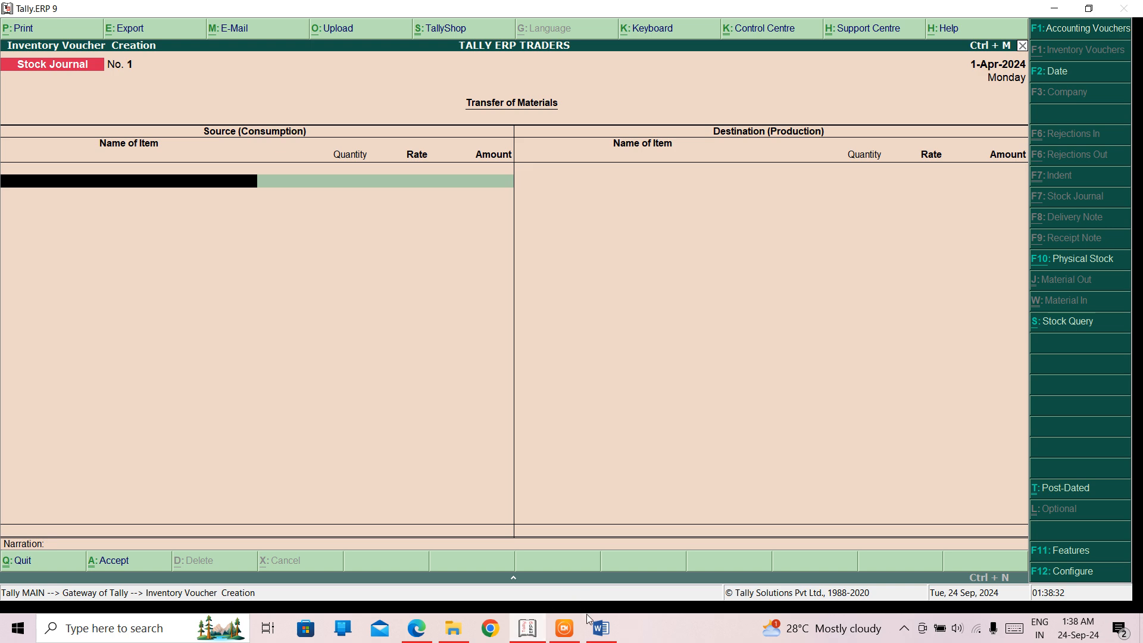
- Switch back to the Word notes, add blank lines below the contra voucher line and return the cursor to just beneath it
mouse_move(599, 628)
click(603, 560)
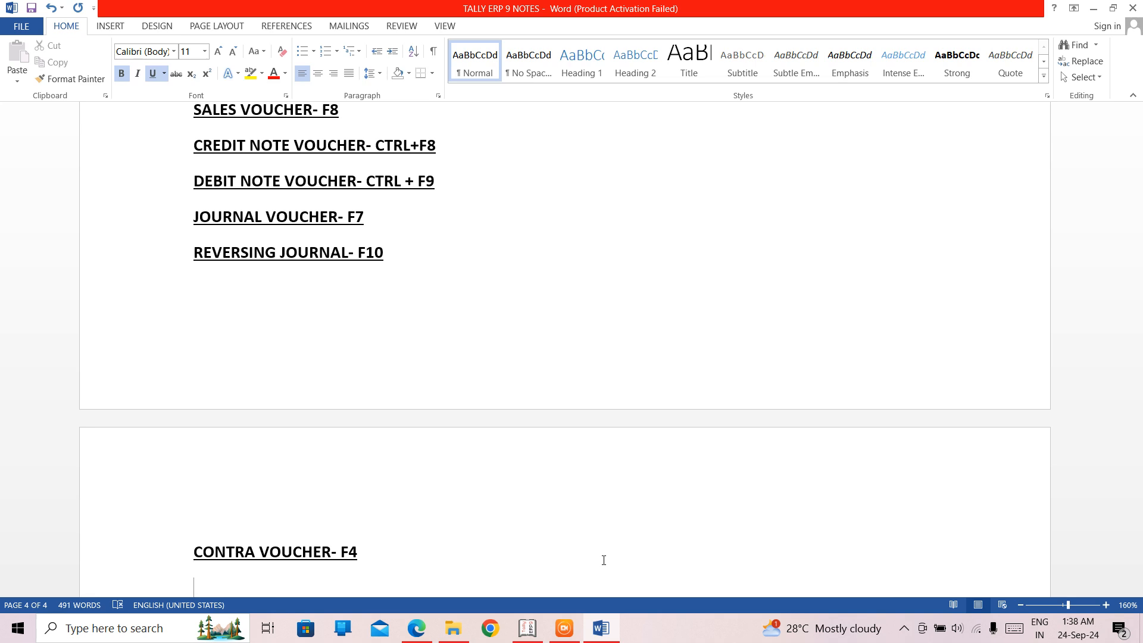
key(Return)
key(Return)
key(Return)
key(Return)
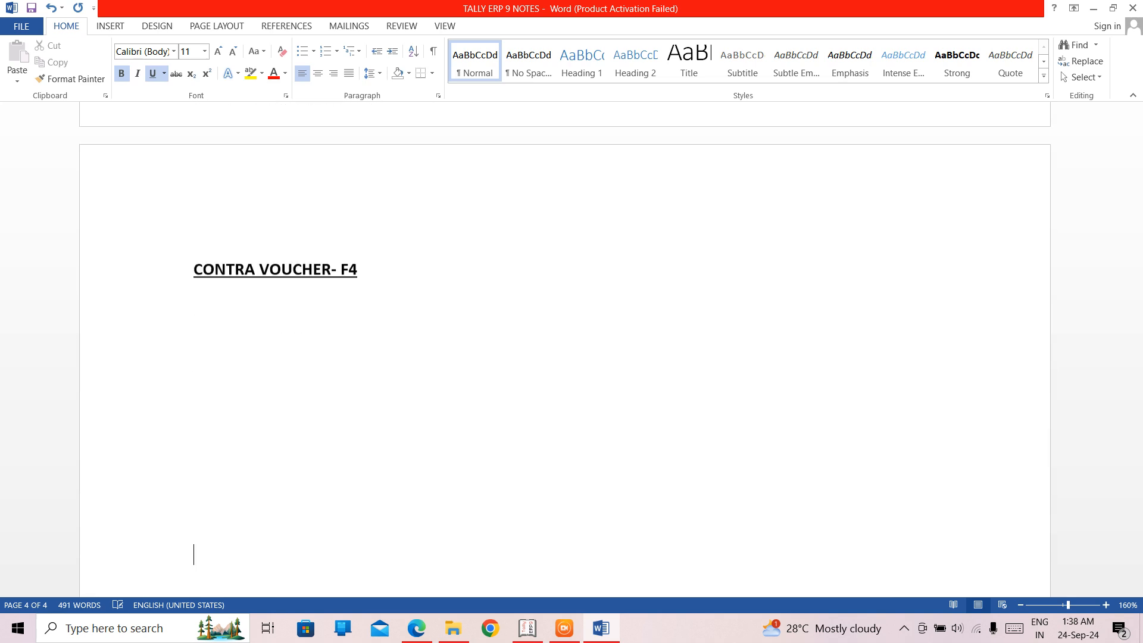
key(Up)
key(Up)
key(Up)
key(Up)
key(Up)
key(Up)
key(Up)
key(Up)
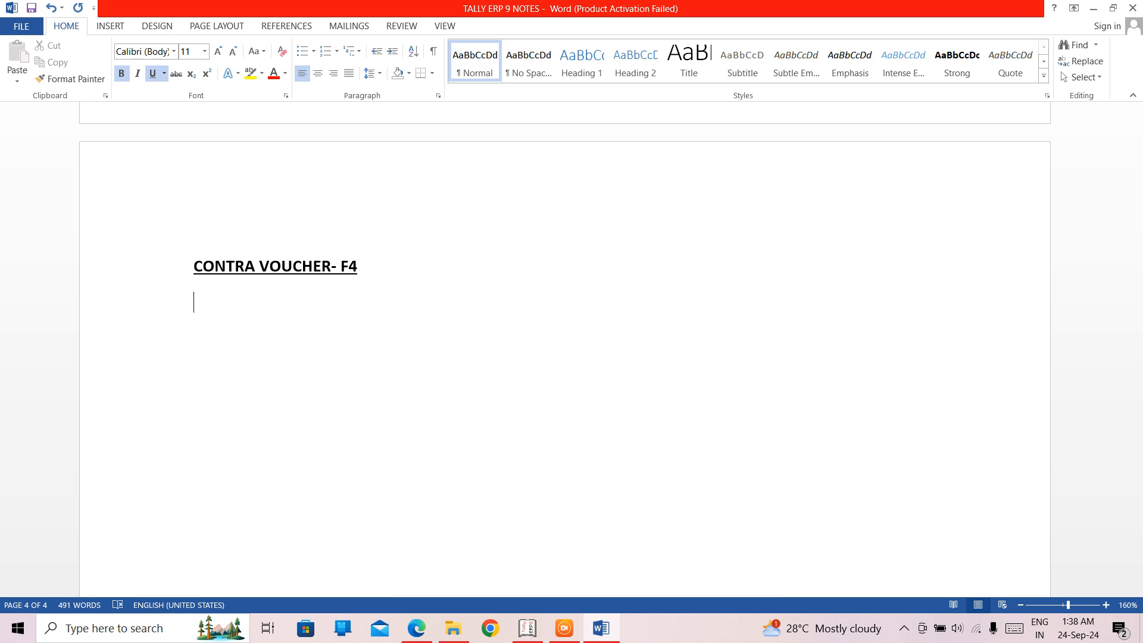
- Add the line "REJECTION IN VOUCHER- ALT+F5" below the contra voucher line
text(REJECTION )
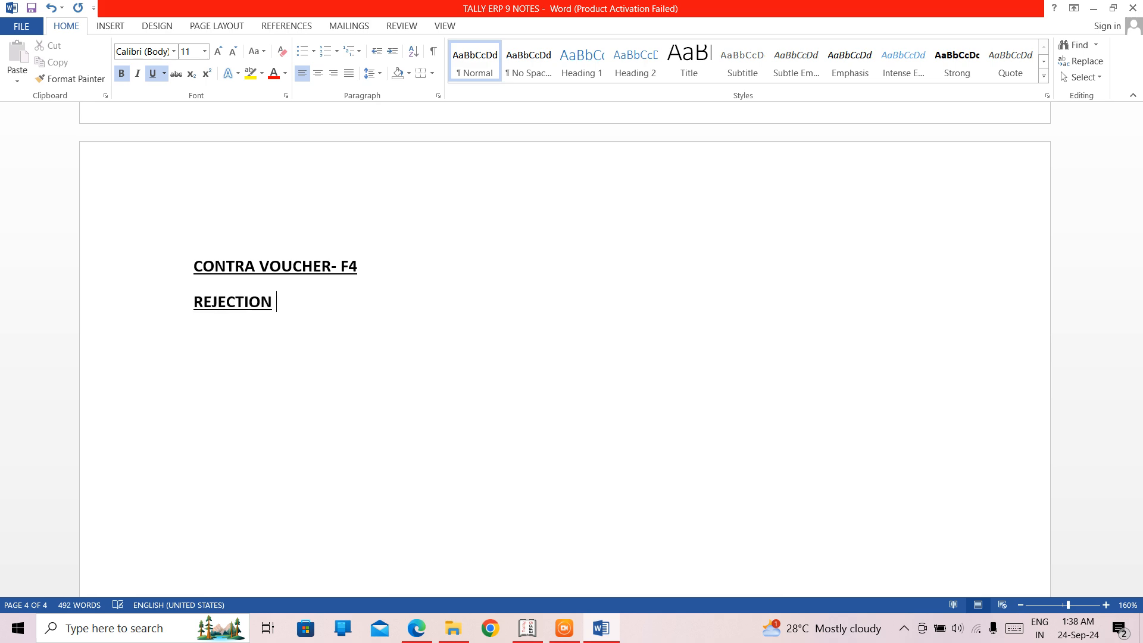
text(IN VOUC)
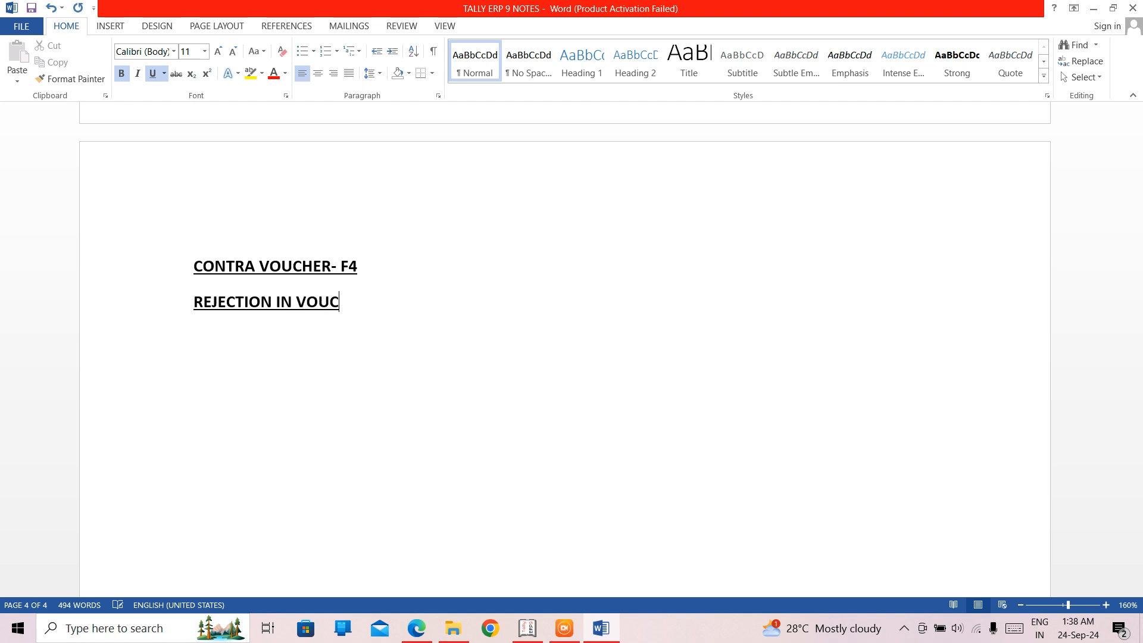
text(HER-)
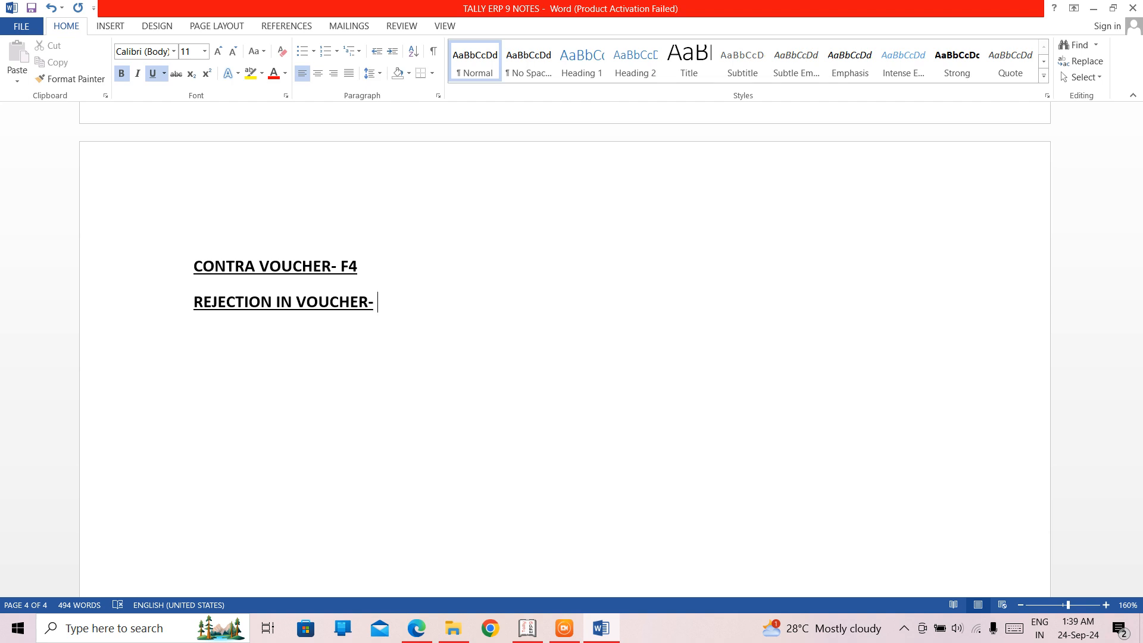
text(ALT)
text(-)
key(BackSpace)
text(+F5)
- Add the lines "REJECTION OUT VOUCHER- ALT+F6" and "STOCK JOURNAL- ALT+F7" below the rejection in line
key(Return)
text(REJECTION)
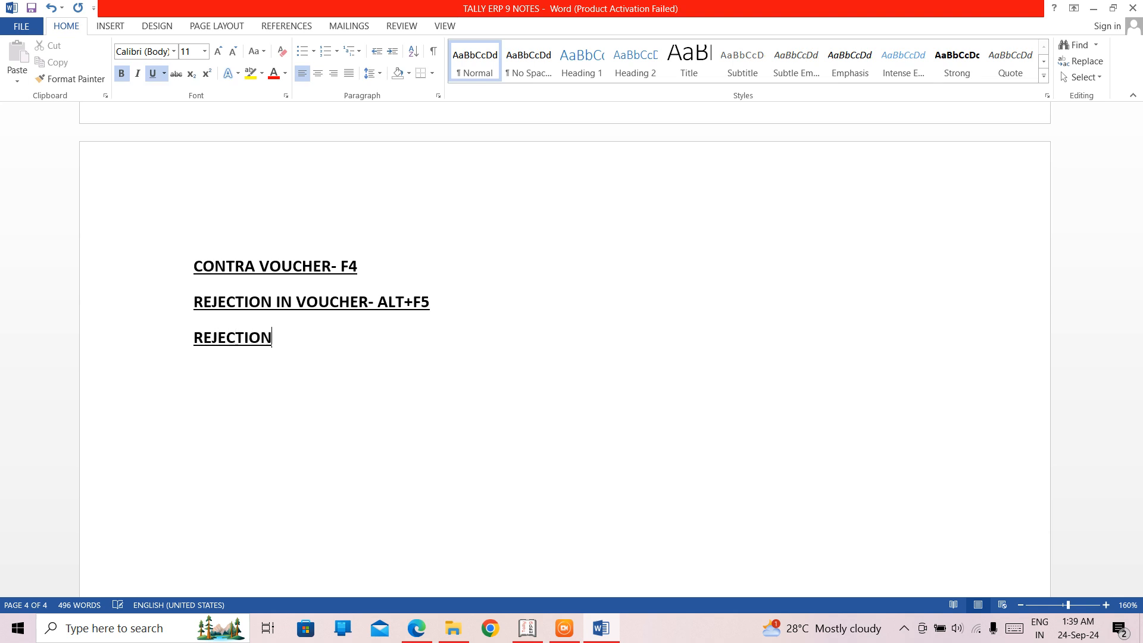
text( OUT VOUCHER)
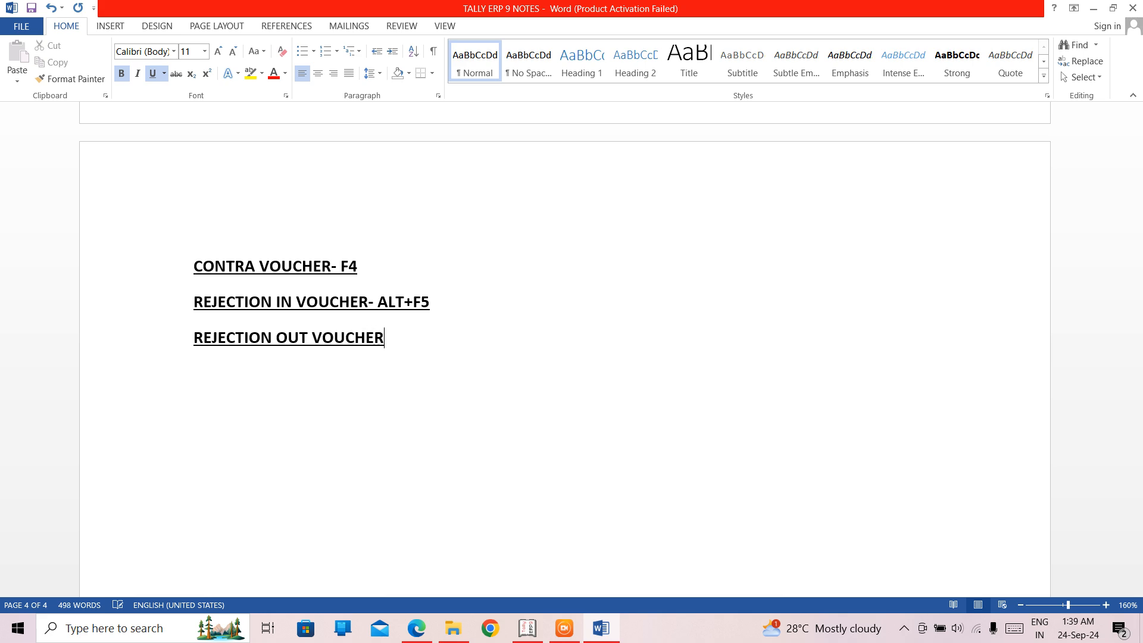
text(- ALT+F6)
key(Return)
text(ST)
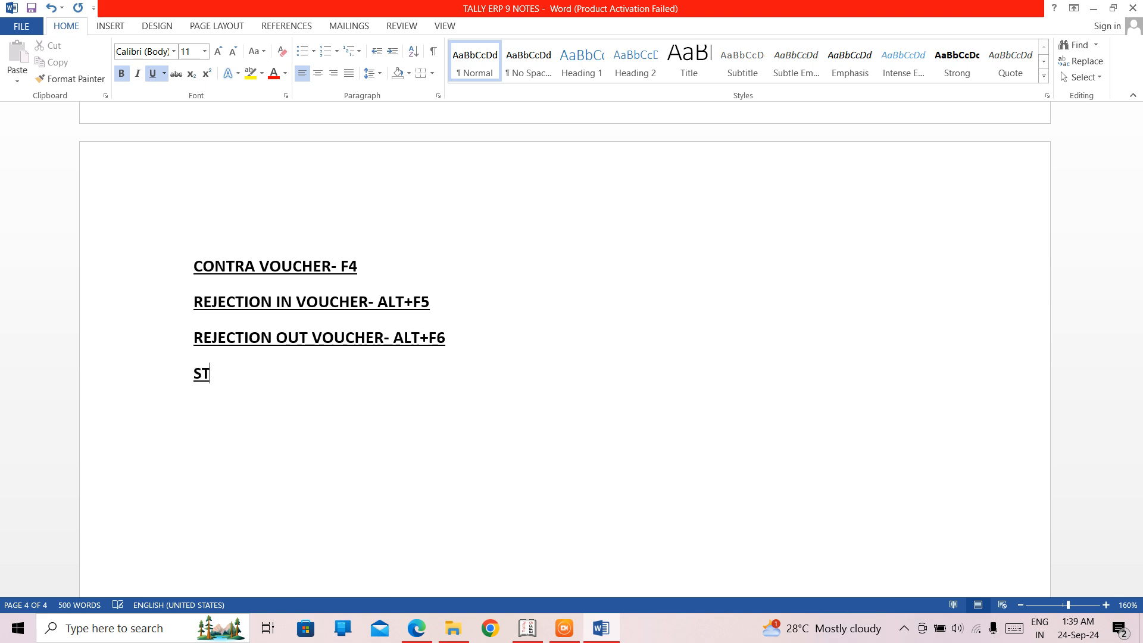
text(OCK JOURNAL-)
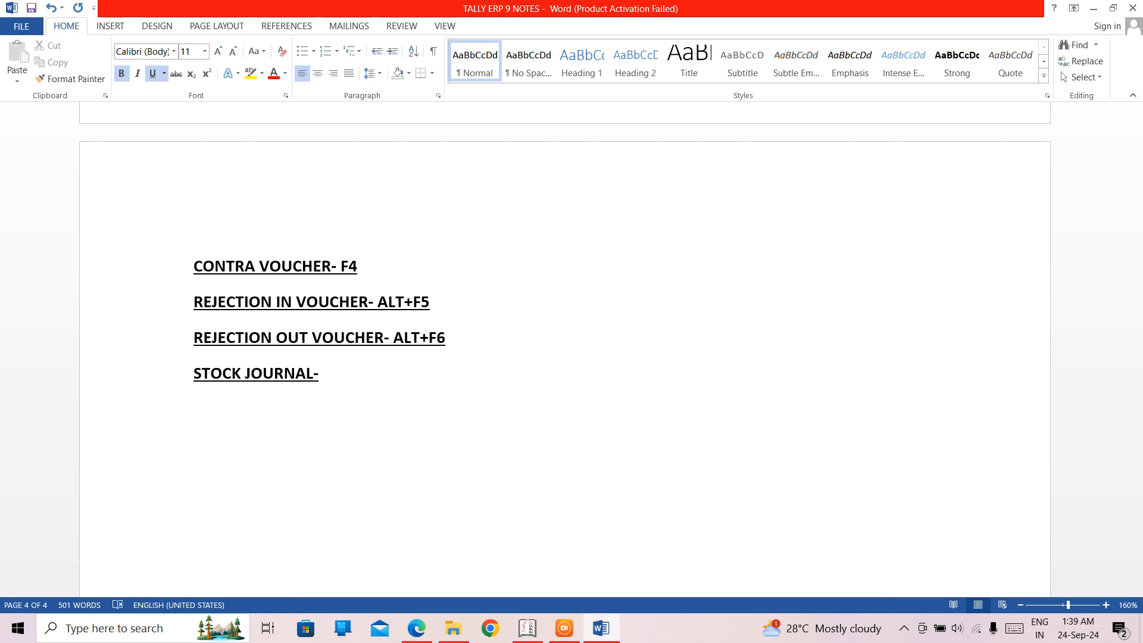
text( ALT+F7)
- Add the lines "DELIVERY NOTE- ALT+F8" and "RECEIPT NOTE- ALT+F9" below the stock journal line
key(Return)
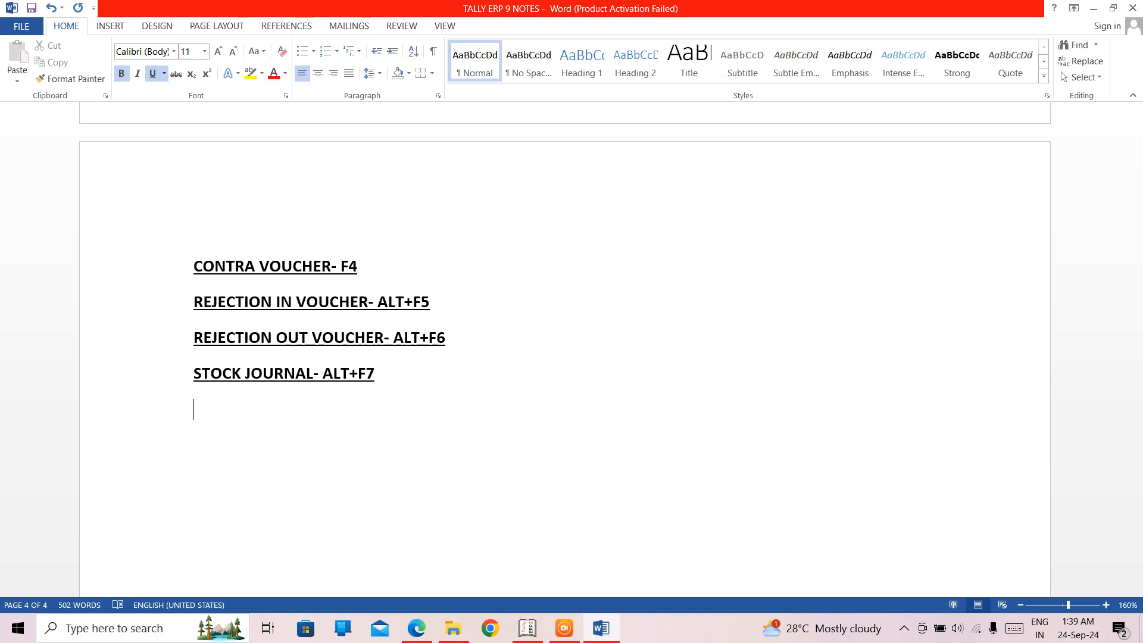
text(DELIVERY NOTE)
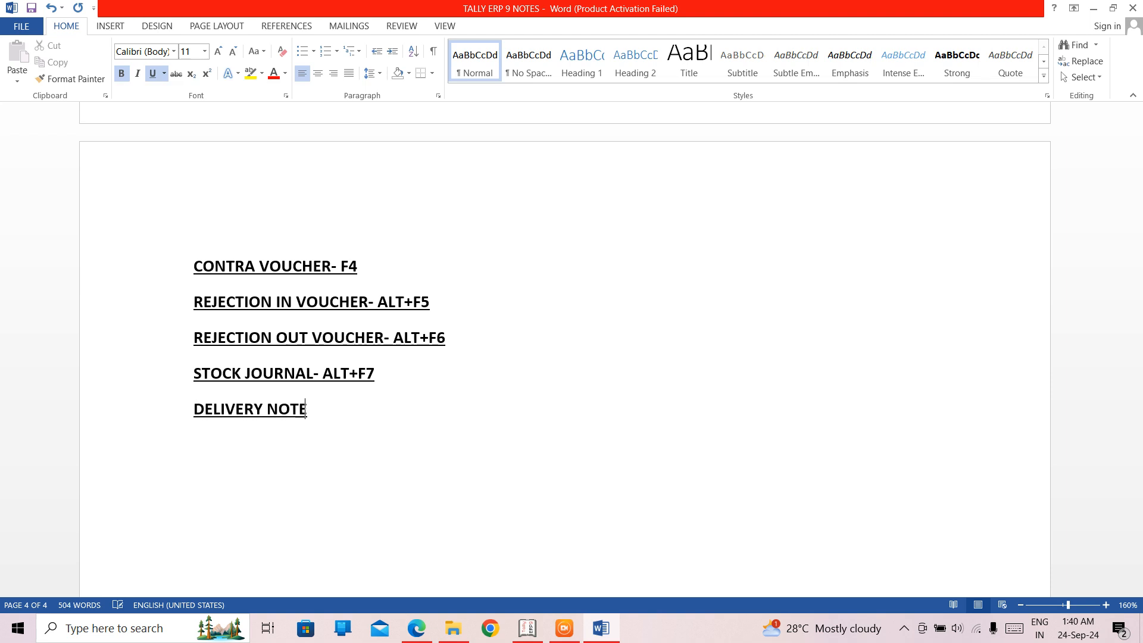
text(- )
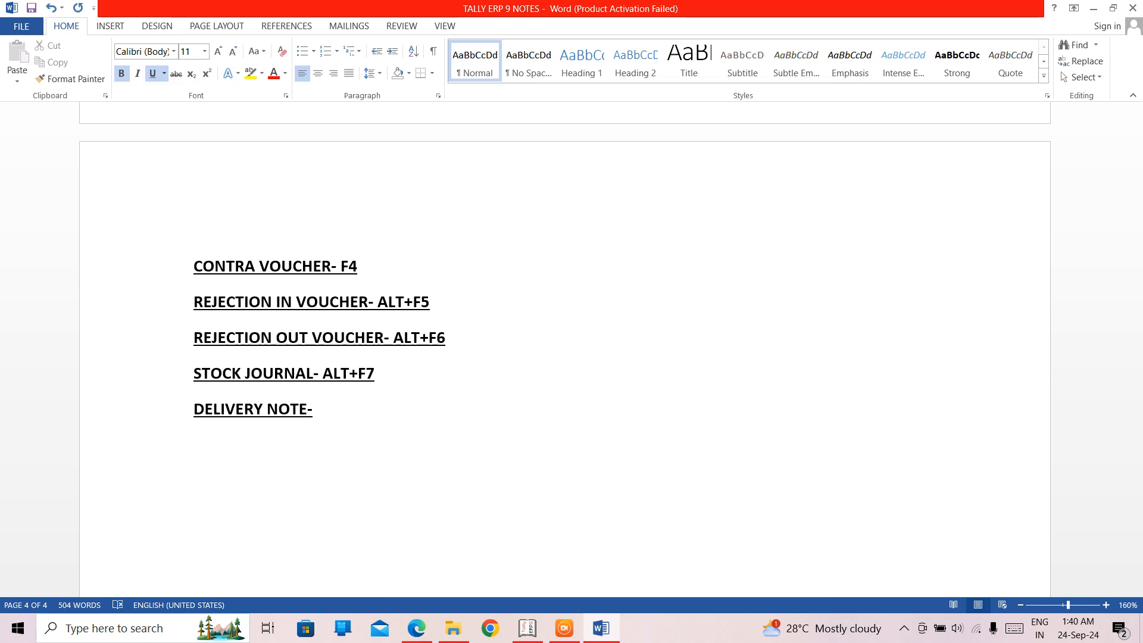
text(ALT)
key(BackSpace)
text(+F8)
key(Return)
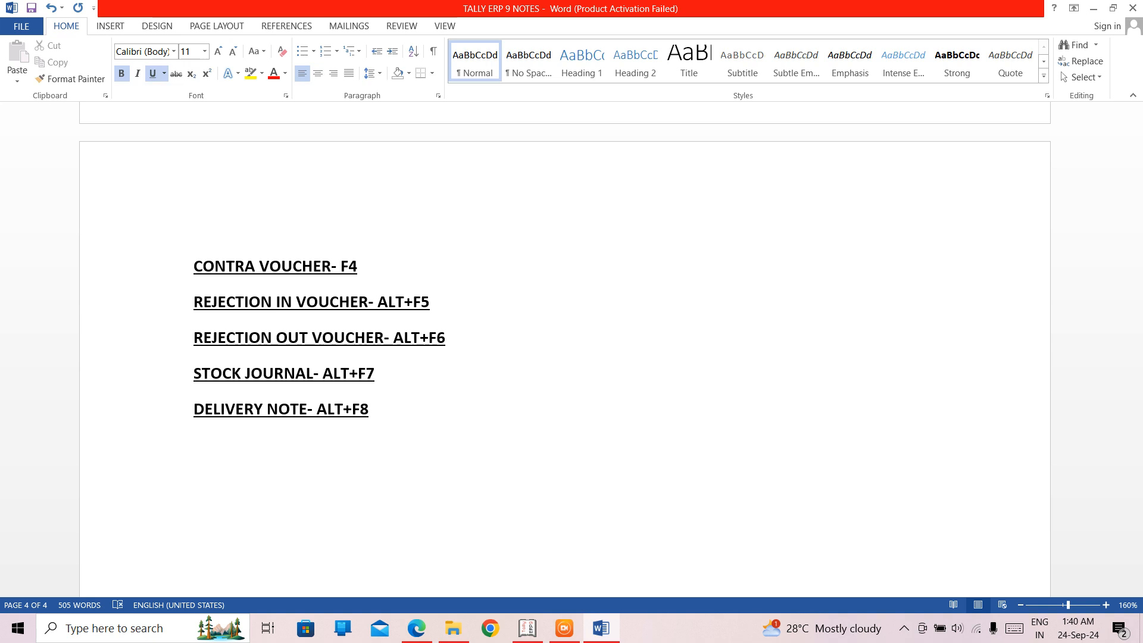
text(RECEIP)
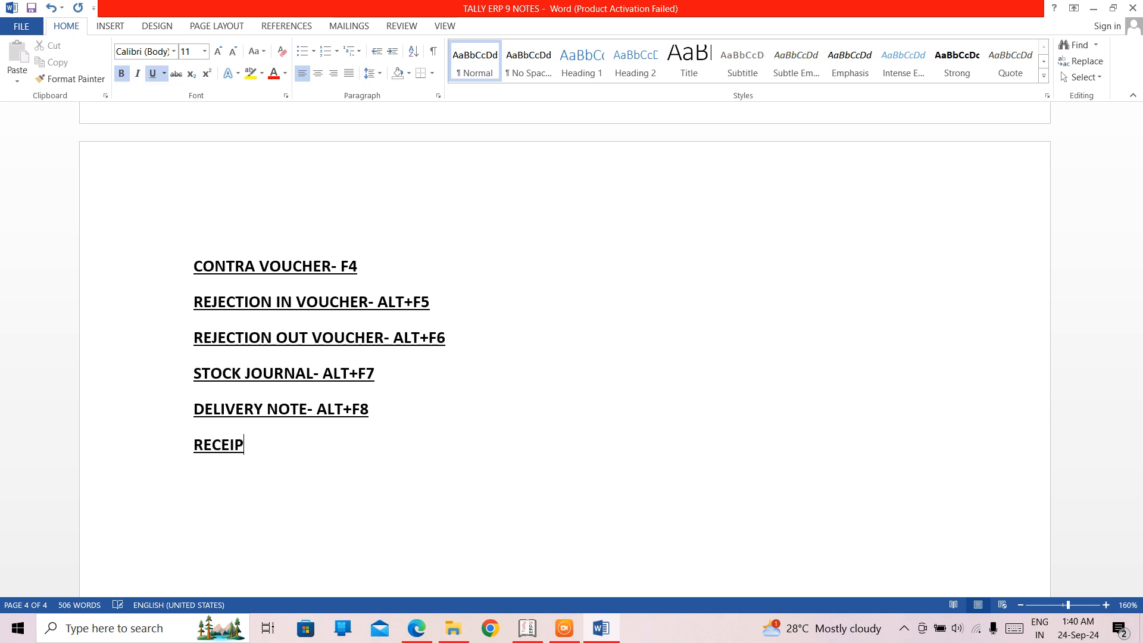
text(T NOTE- ALT+)
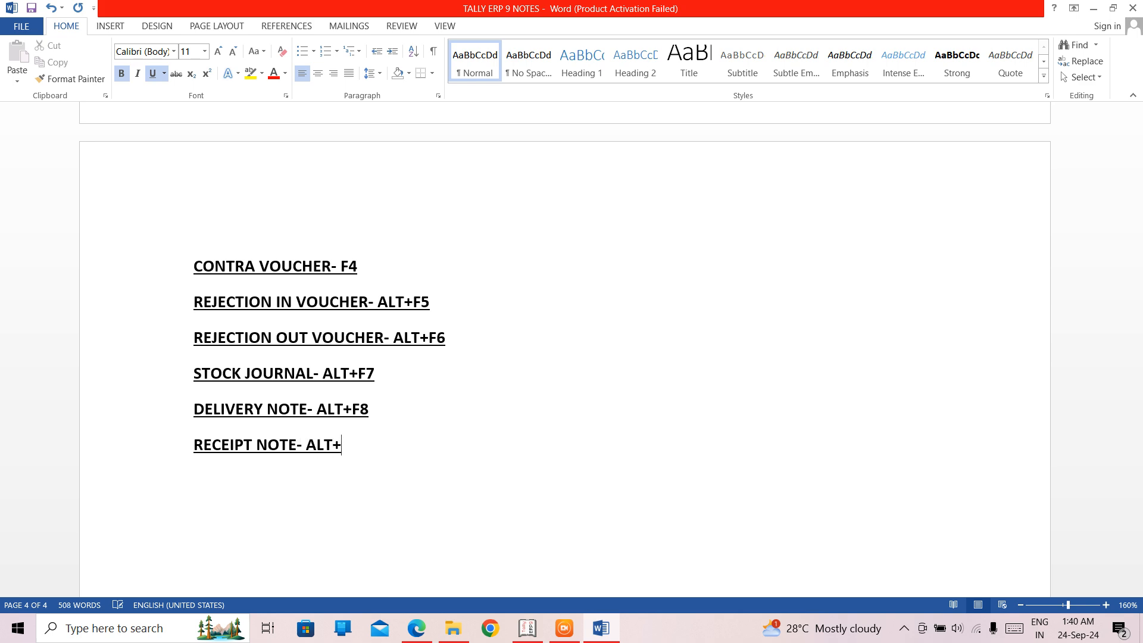
text(F9)
- Review the list of voucher types and shortcut keys from the voucher definition onward
scroll(360, 409, up, 6)
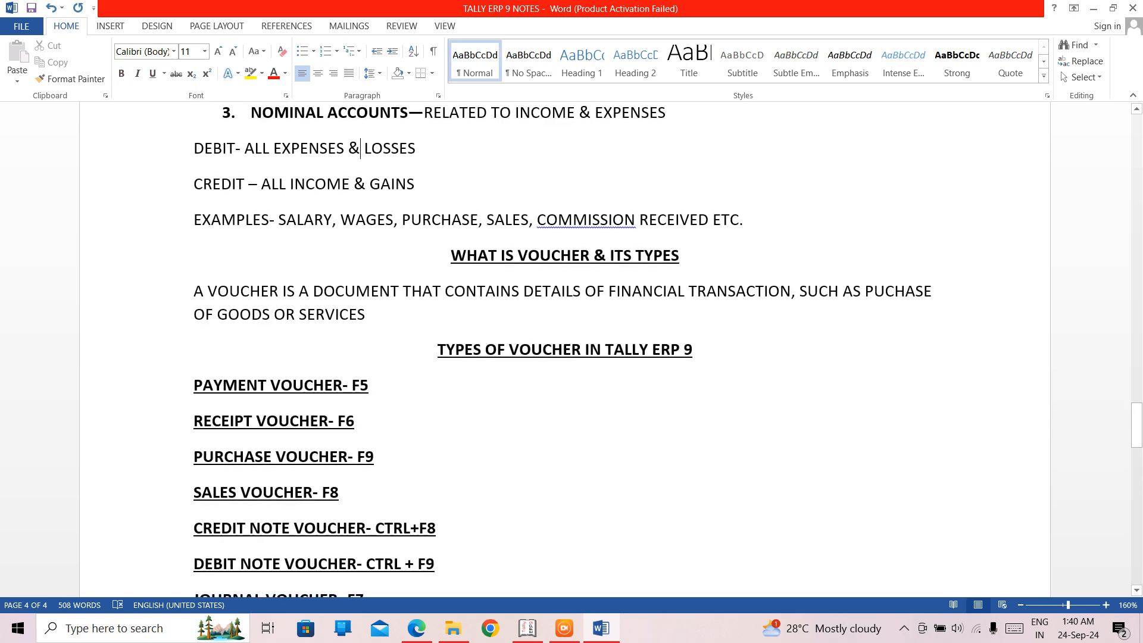
scroll(356, 561, down, 6)
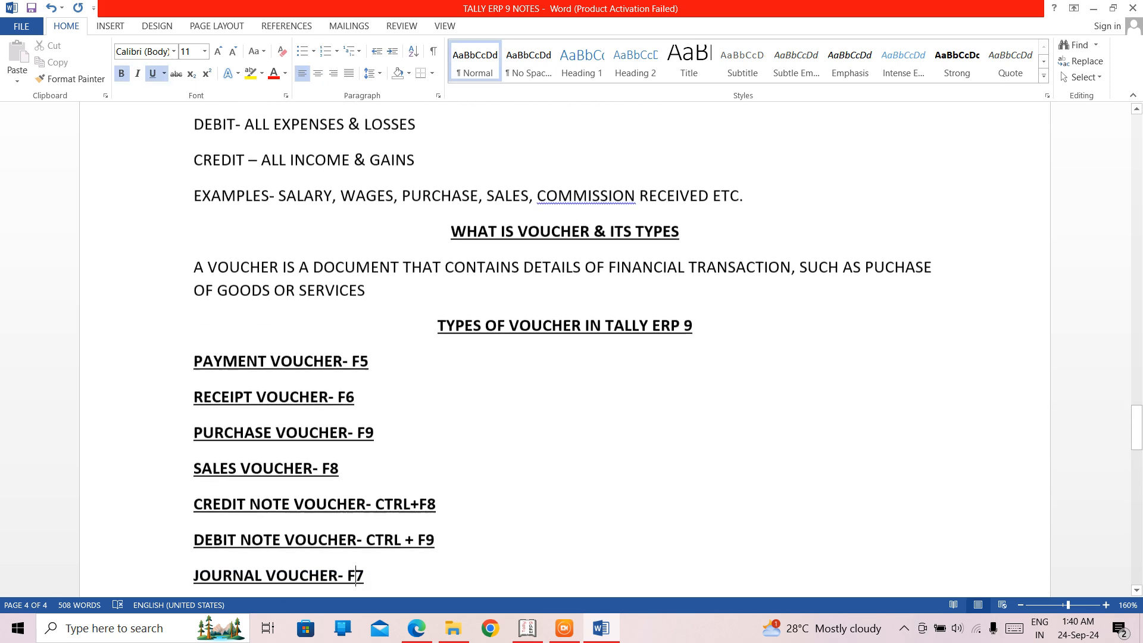
key(Down)
key(Up)
key(Up)
key(Up)
key(Up)
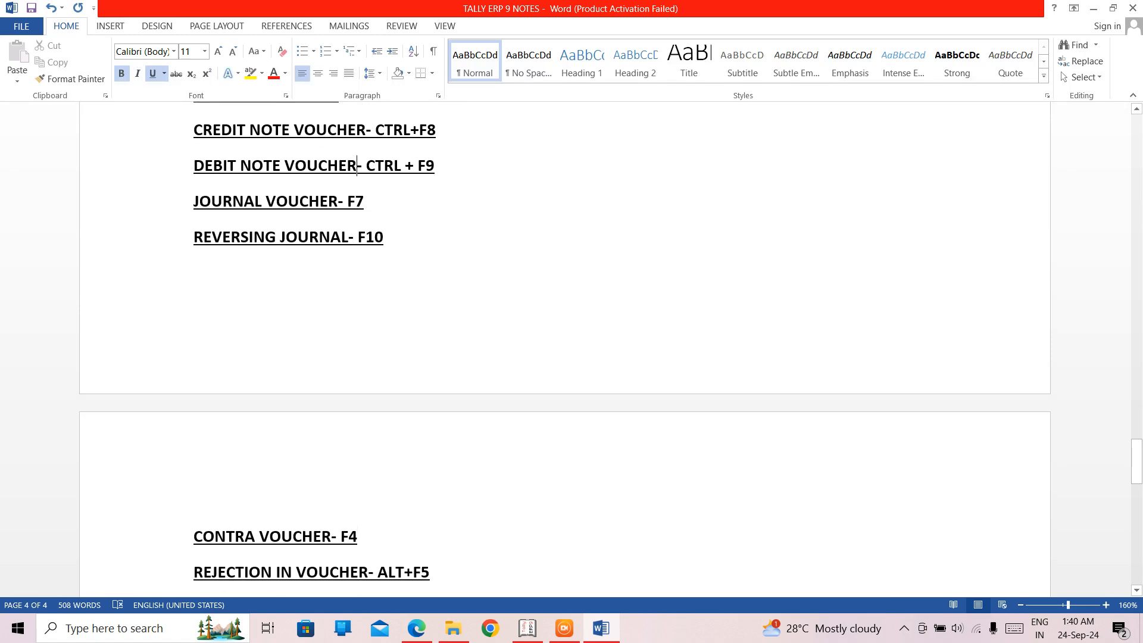